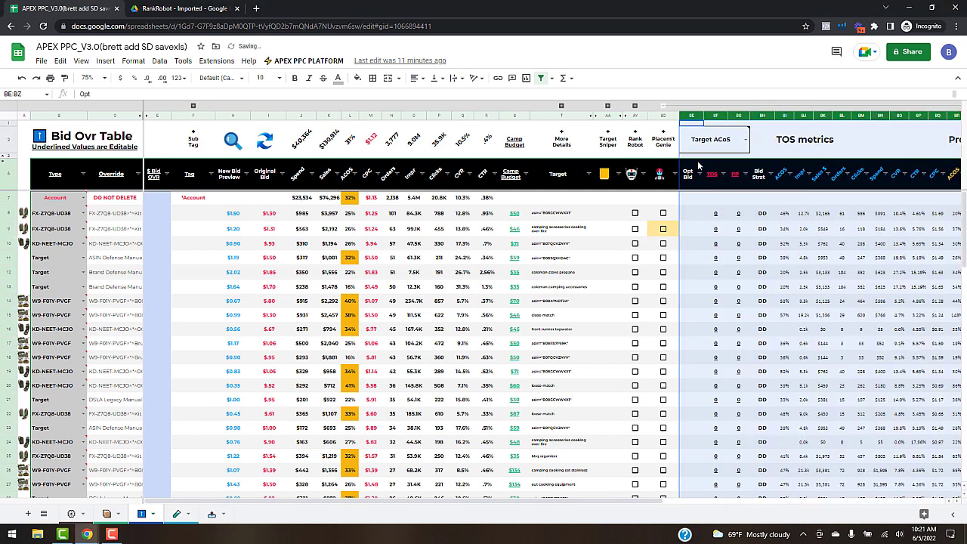
Step: Look over the placement and override bid setting columns and the budget and placement modifier editing options for the Bid Override Table
click(739, 214)
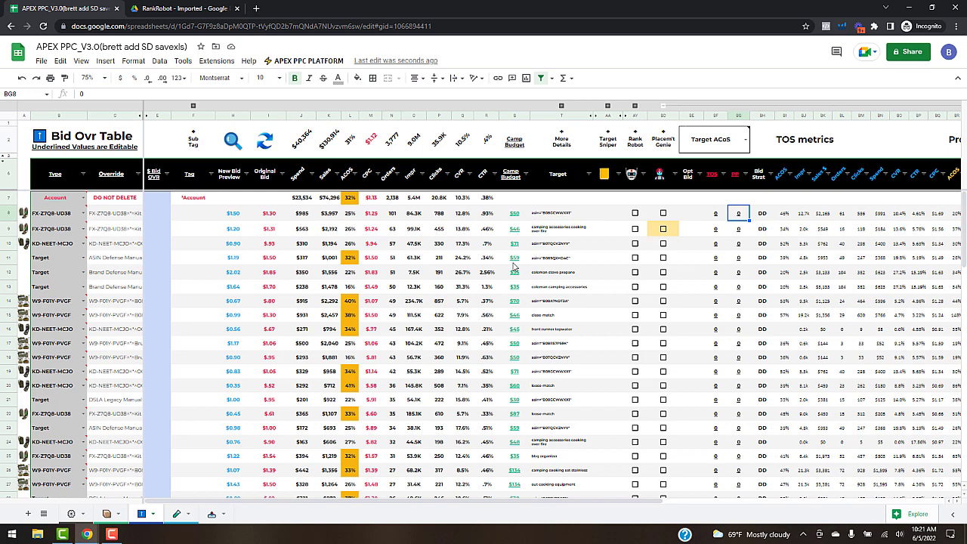
click(305, 61)
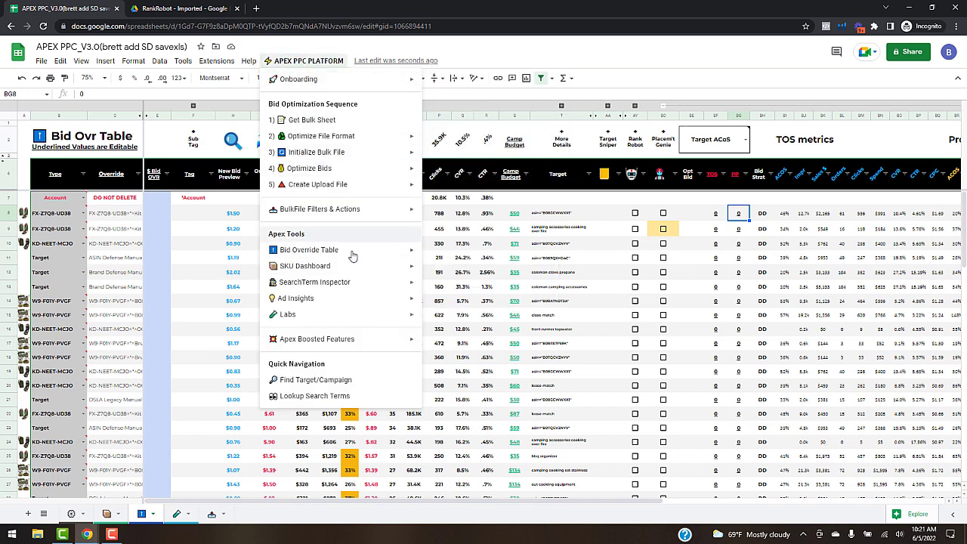
mouse_move(353, 257)
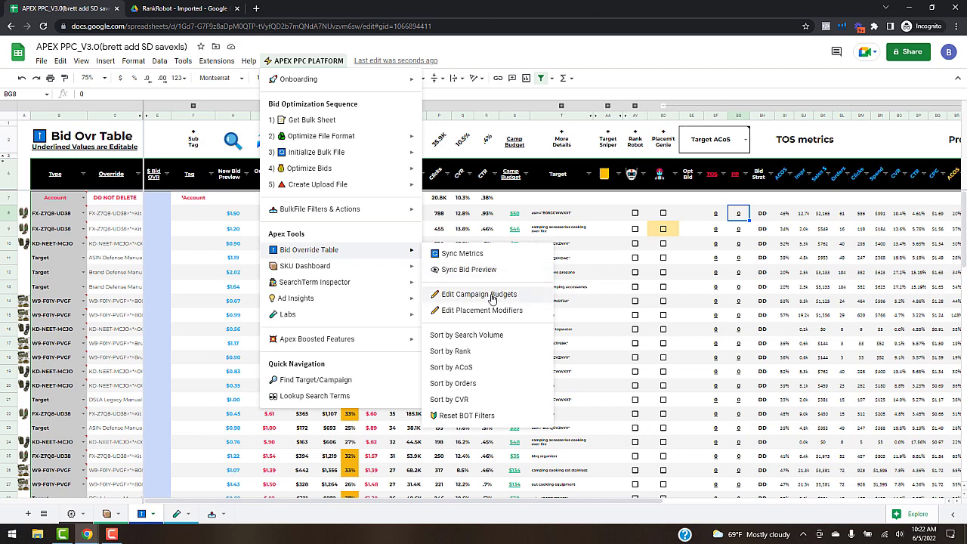
click(609, 305)
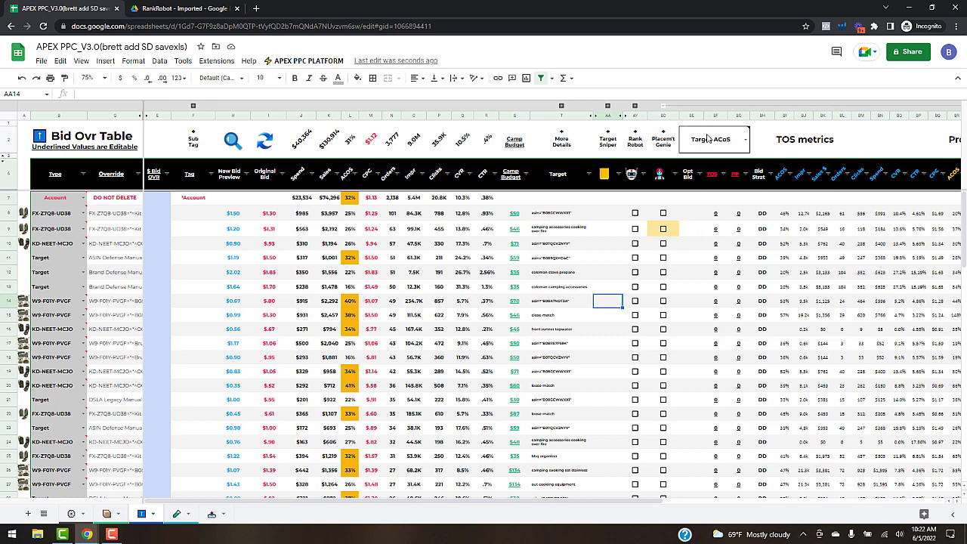
click(700, 243)
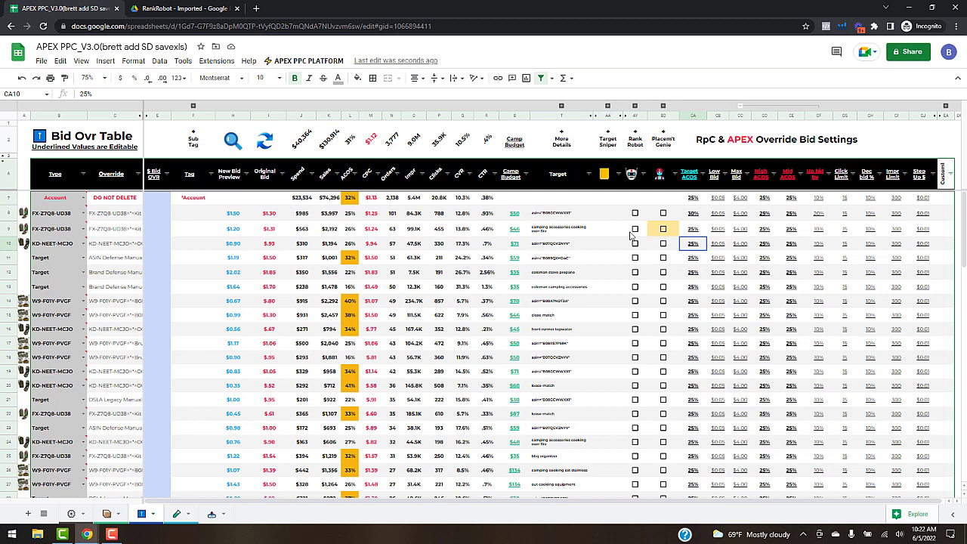
Step: Examine the Target Sniper section's daily date columns and the date picker for its date cell
click(654, 259)
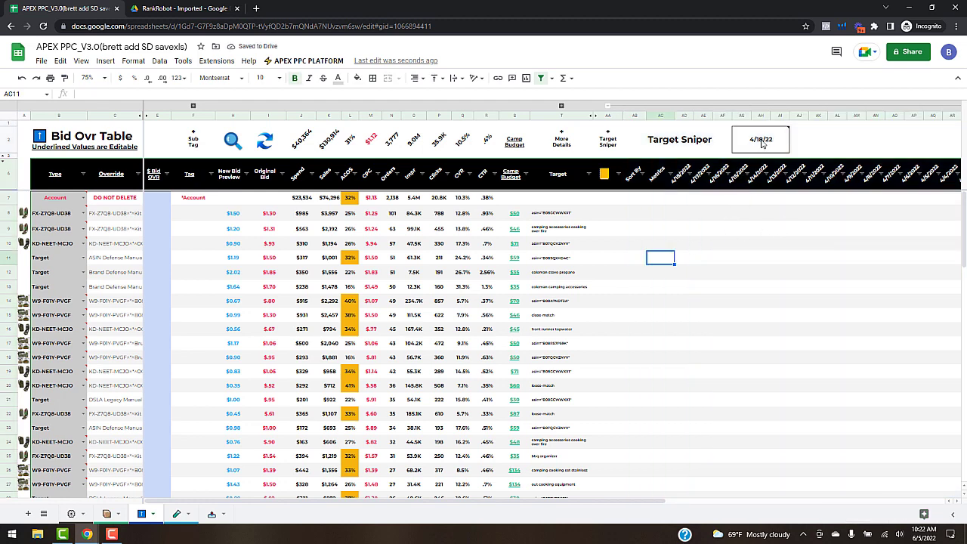
mouse_move(762, 144)
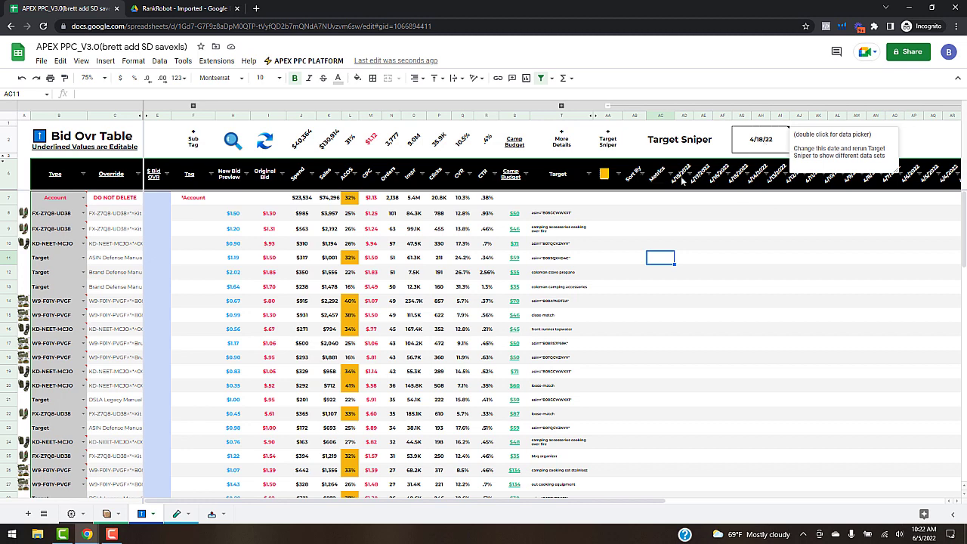
click(684, 116)
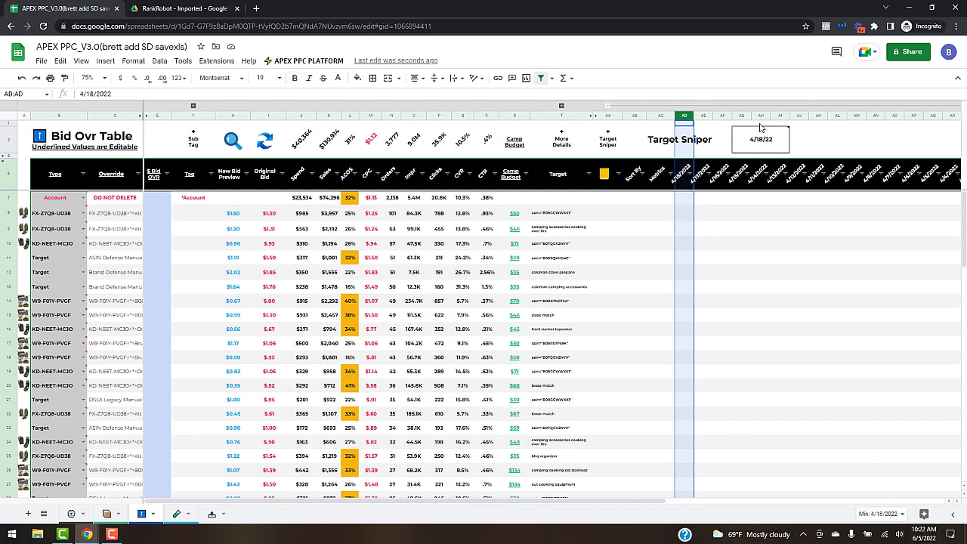
mouse_move(763, 146)
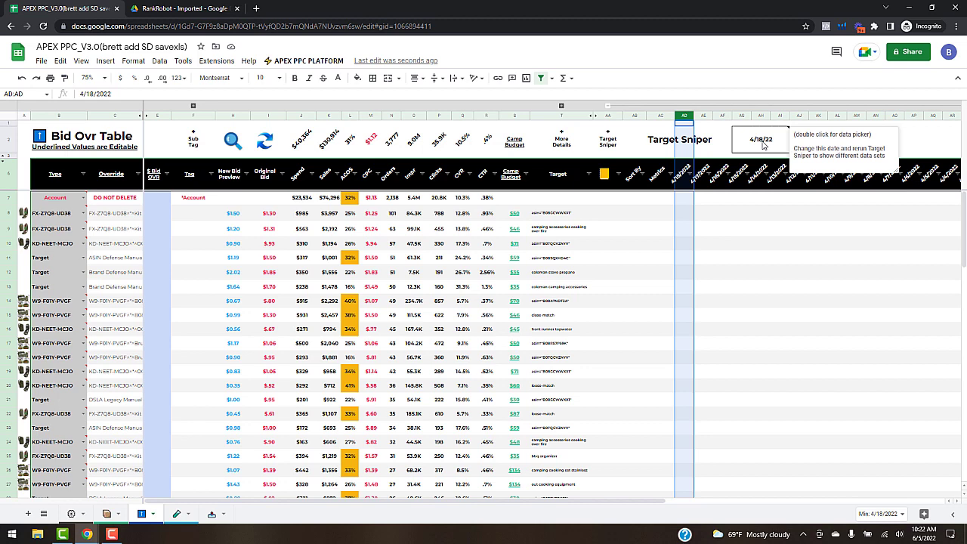
click(764, 146)
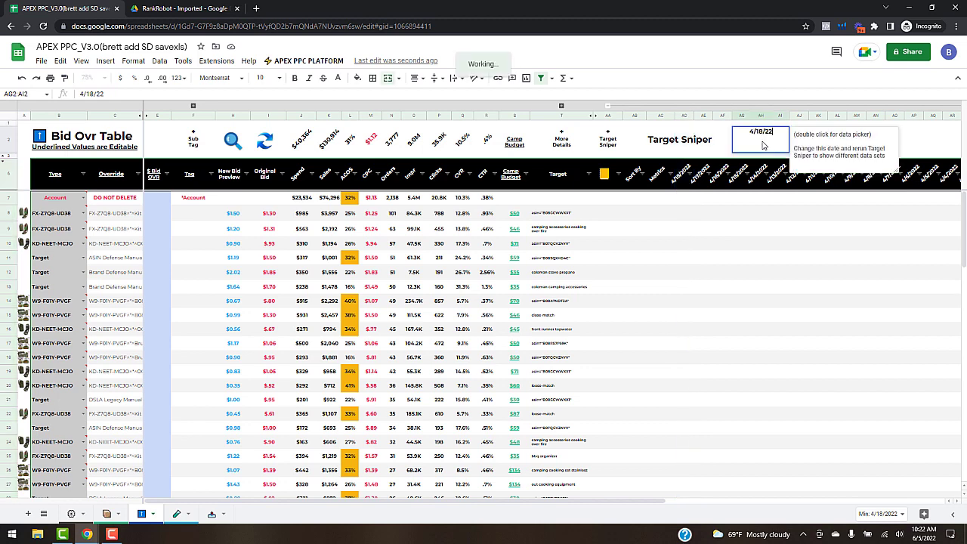
double_click(763, 145)
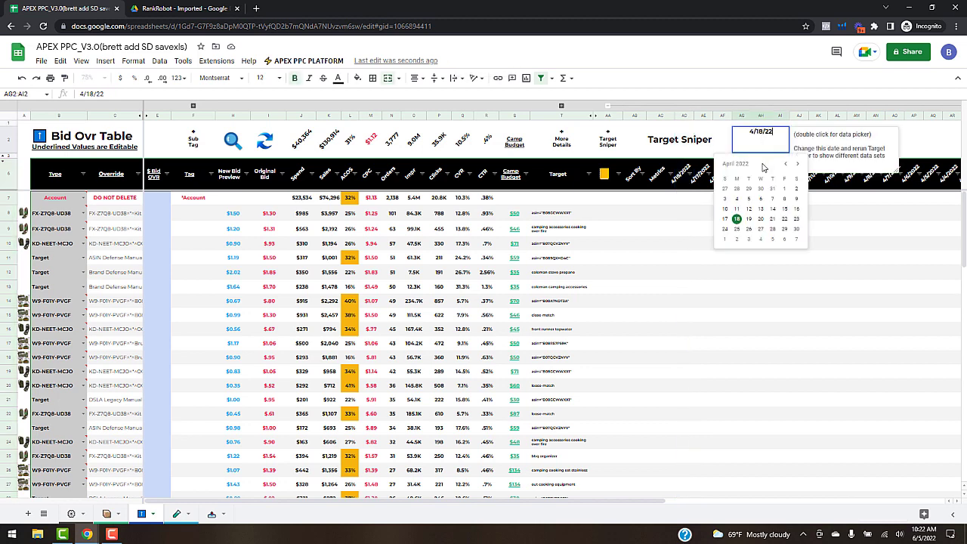
click(699, 228)
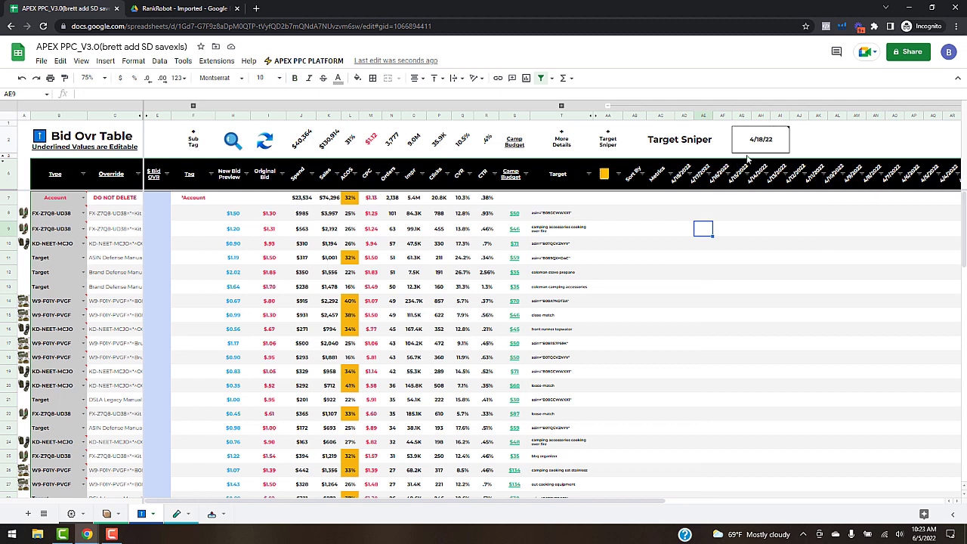
mouse_move(764, 146)
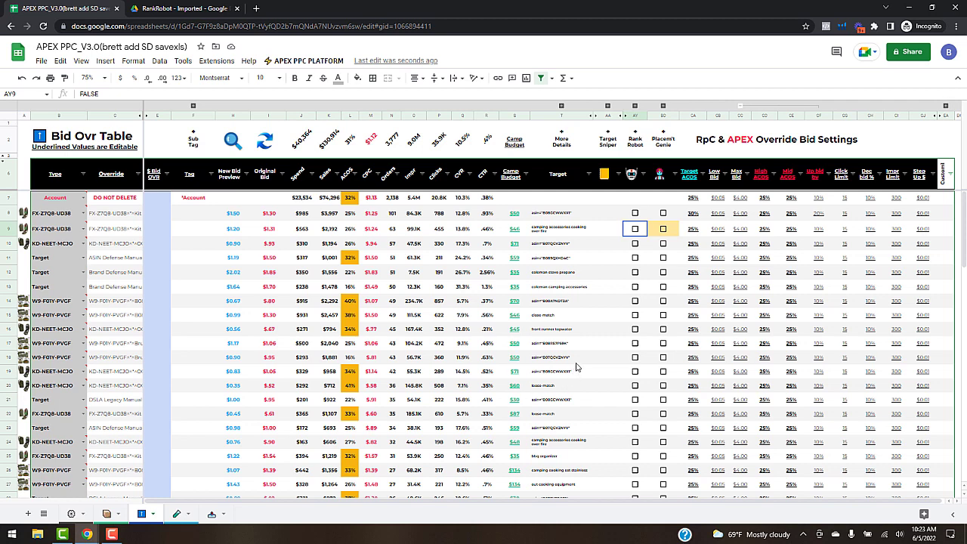
Step: Look at the coleman keyword targets, and switch to Helium 10's Keyword Tracker to view the Track Keywords form for adding a product
click(544, 275)
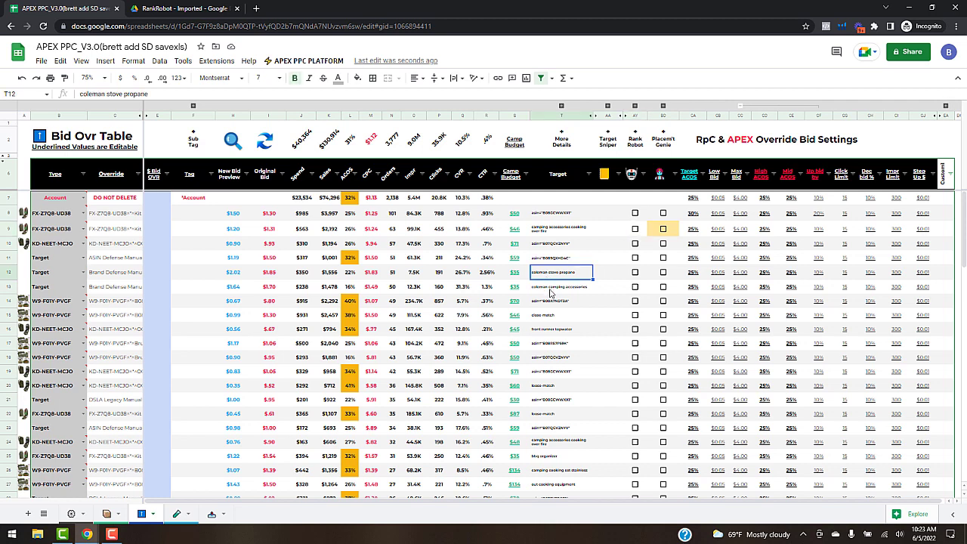
click(551, 290)
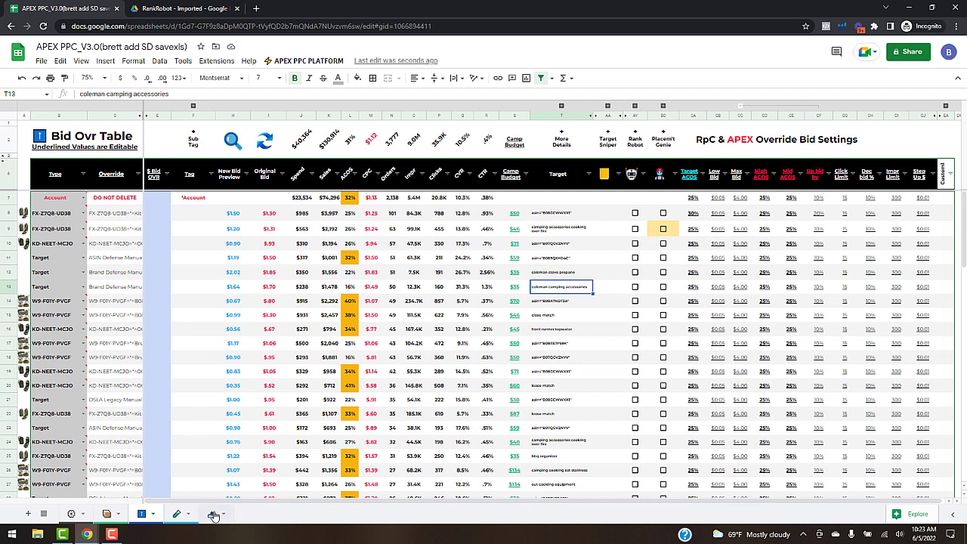
click(89, 535)
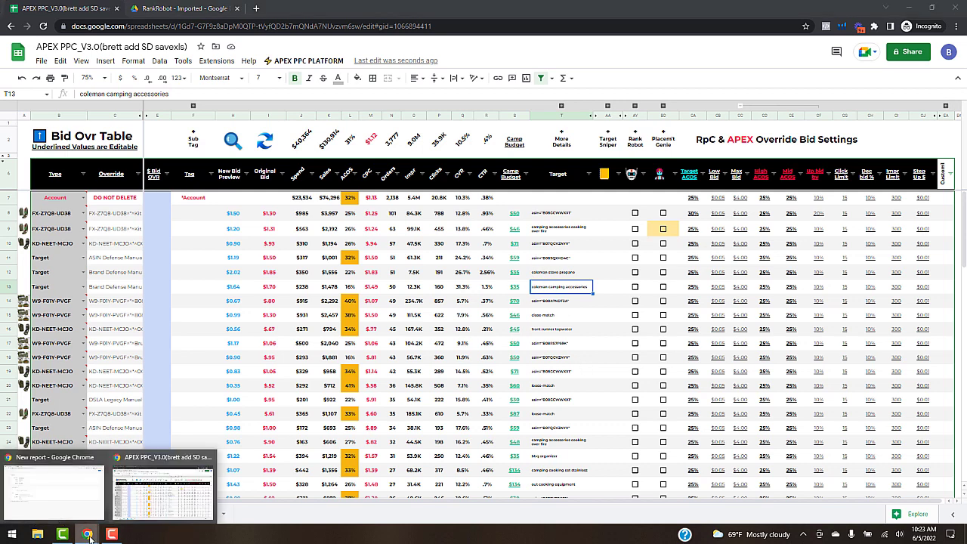
click(74, 512)
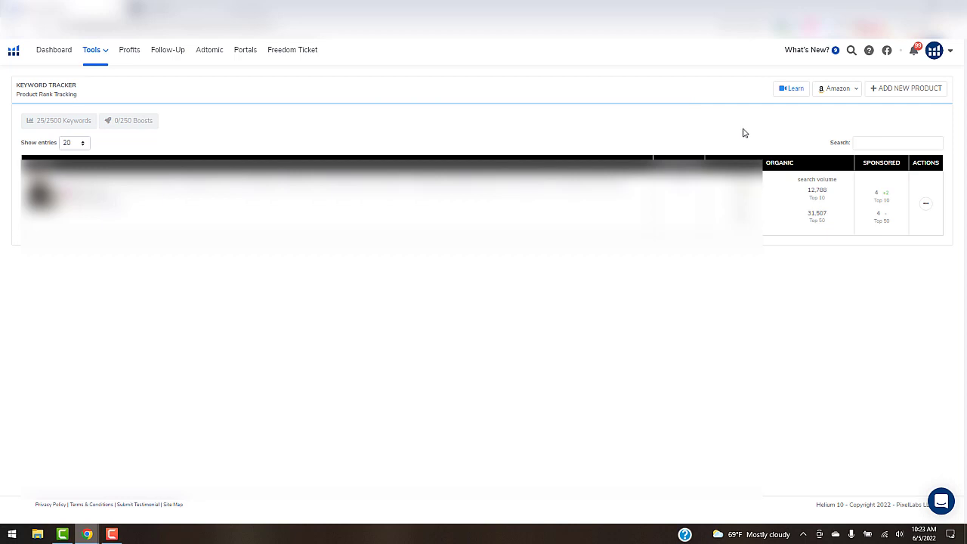
click(906, 89)
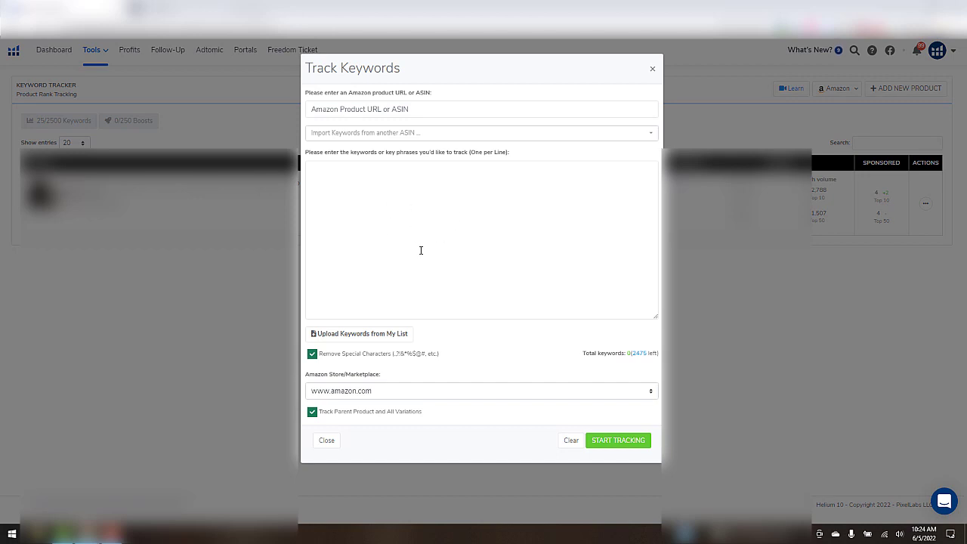
click(653, 71)
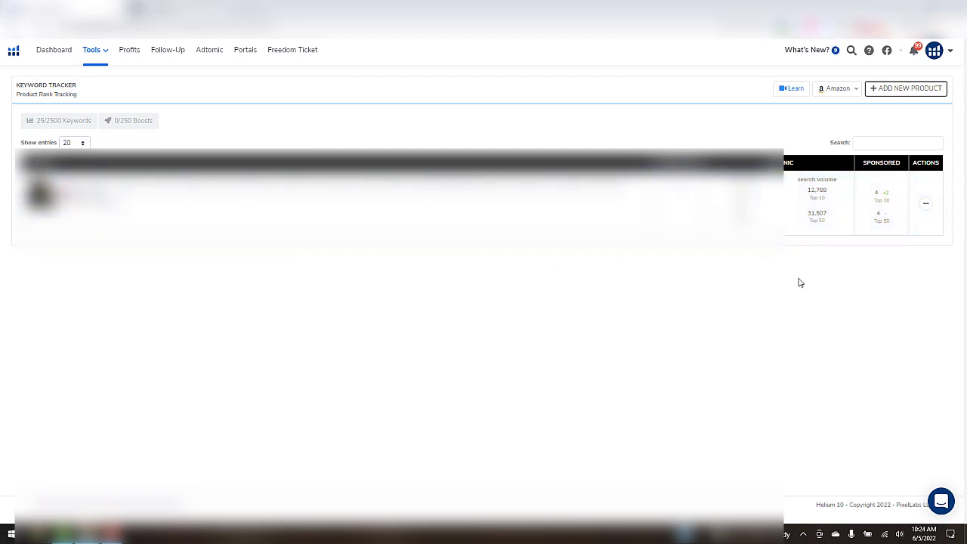
Step: Expand the tracked product in Keyword Tracker and export its rank History
click(888, 187)
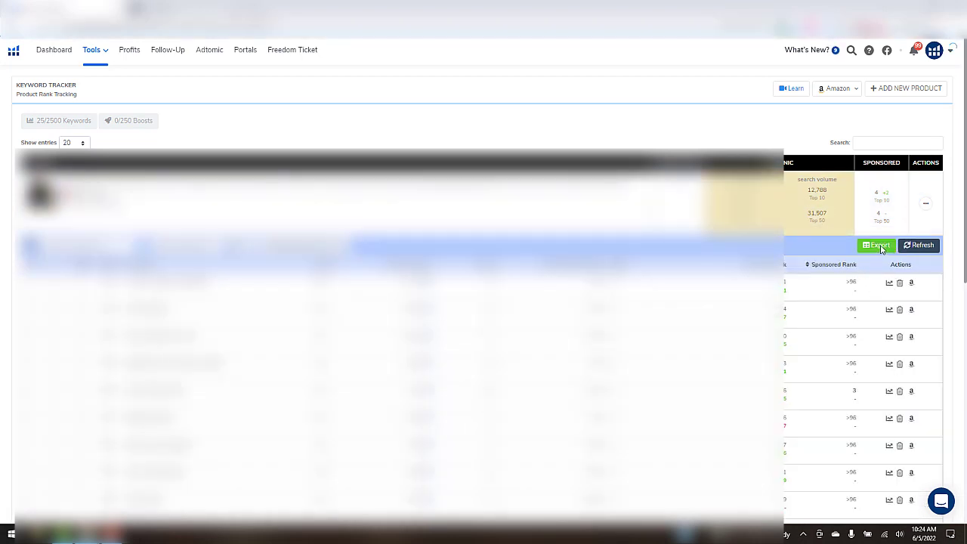
click(879, 248)
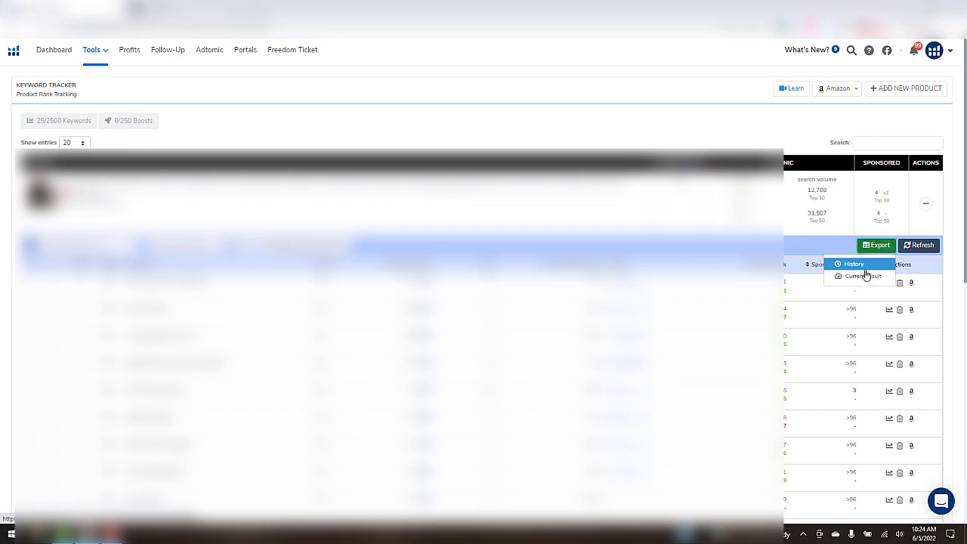
click(864, 269)
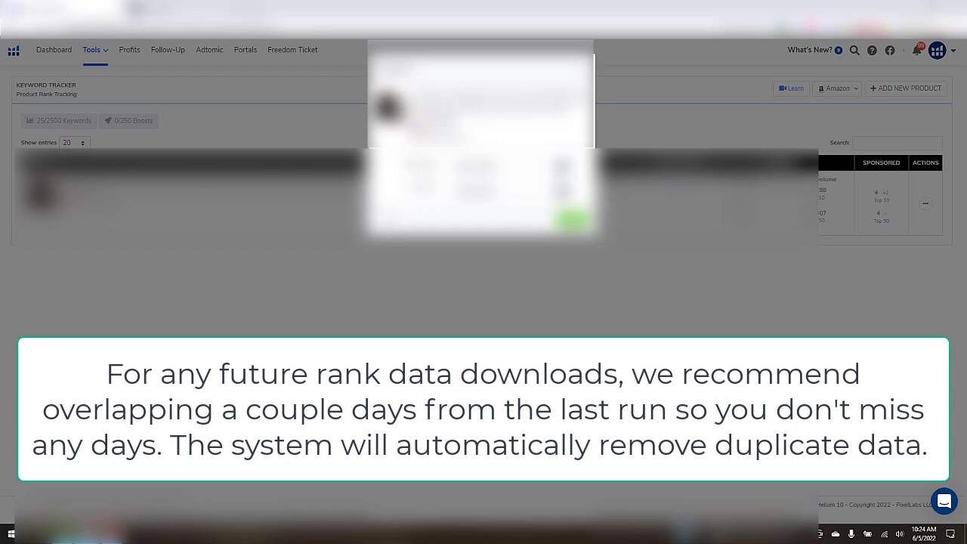
click(563, 220)
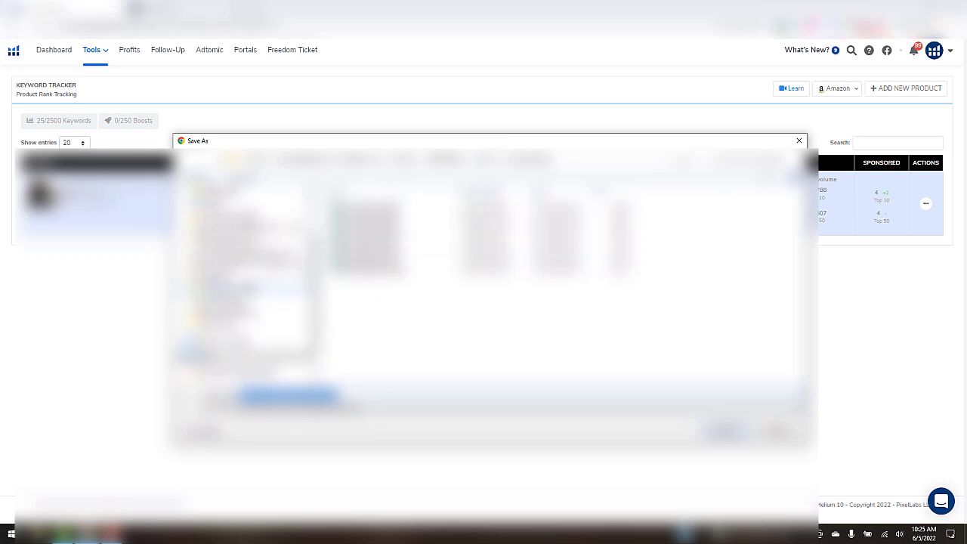
Step: Save the exported rank CSV file in the RankRobot - New folder inside the RankRobot folder
click(220, 277)
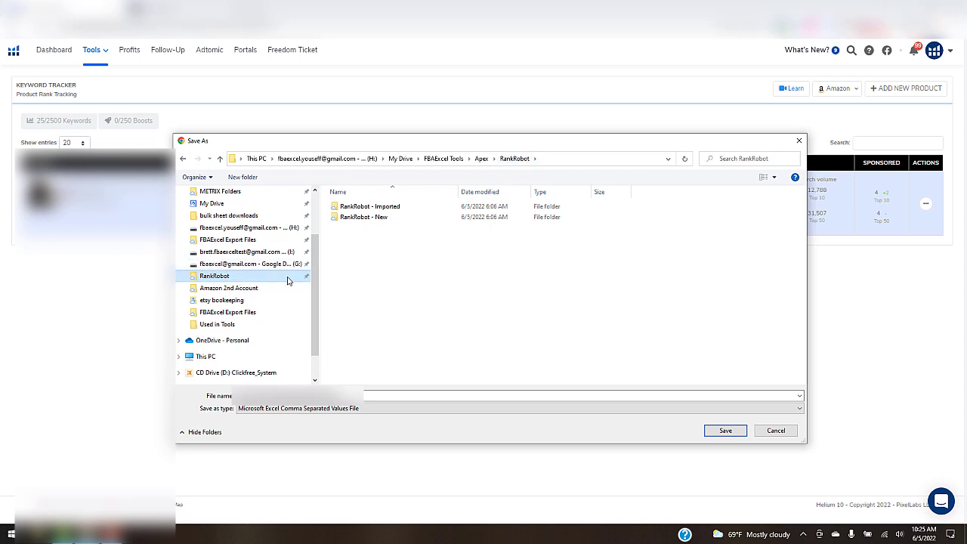
double_click(368, 219)
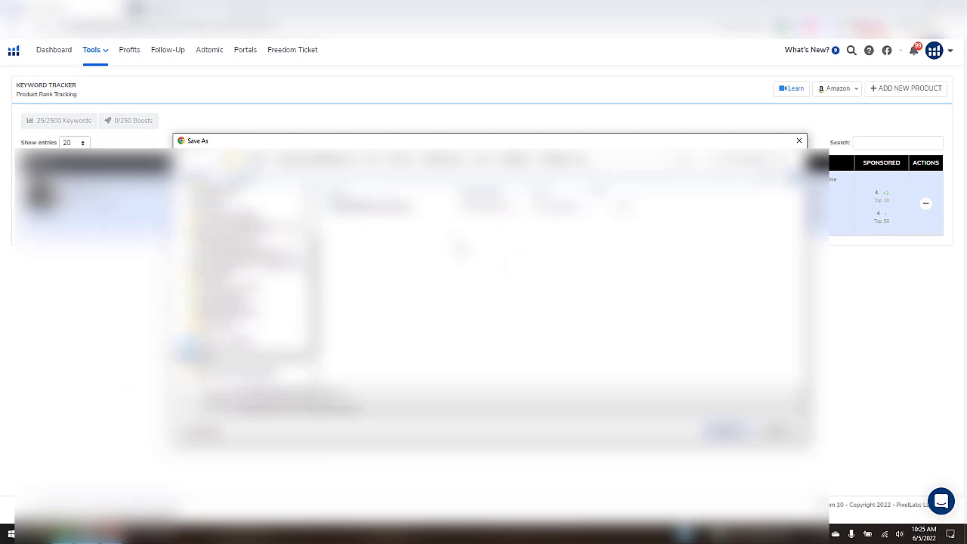
click(730, 432)
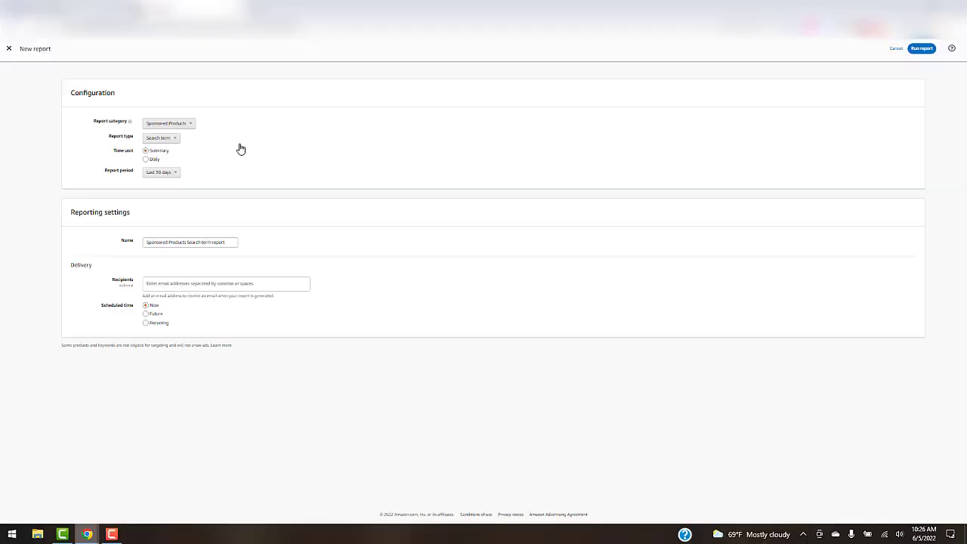
Step: View the report categories in Amazon's new report form, and check the Target Sniper download instructions in the APEX PPC spreadsheet
click(192, 125)
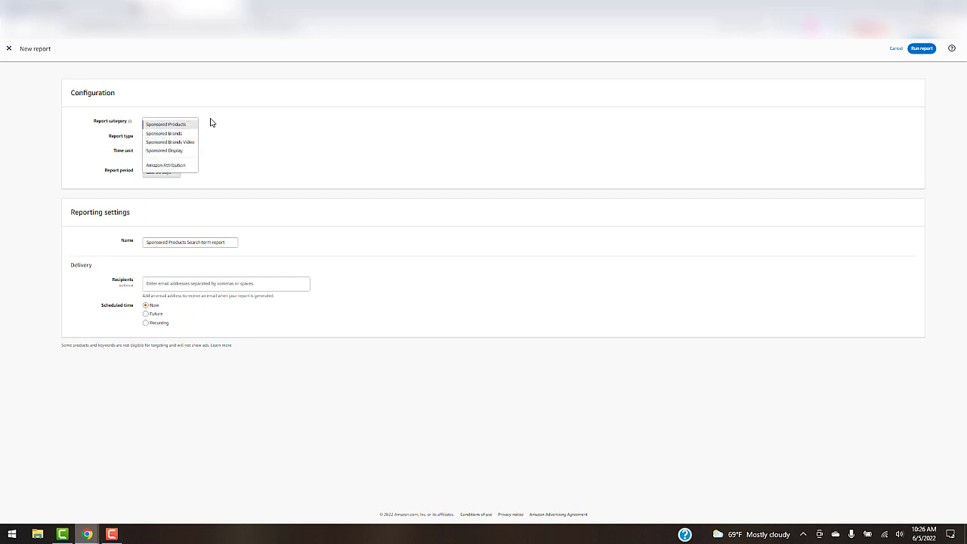
mouse_move(86, 535)
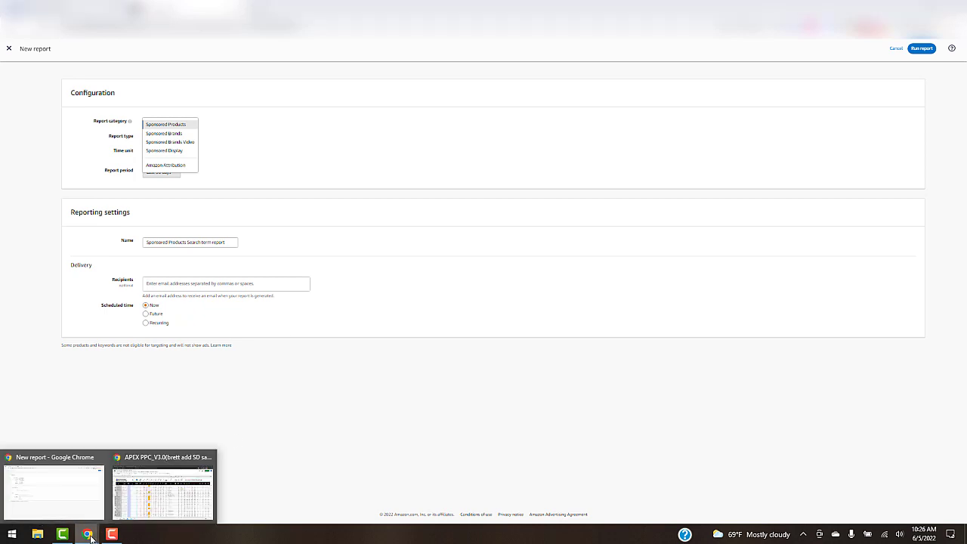
click(204, 503)
click(269, 61)
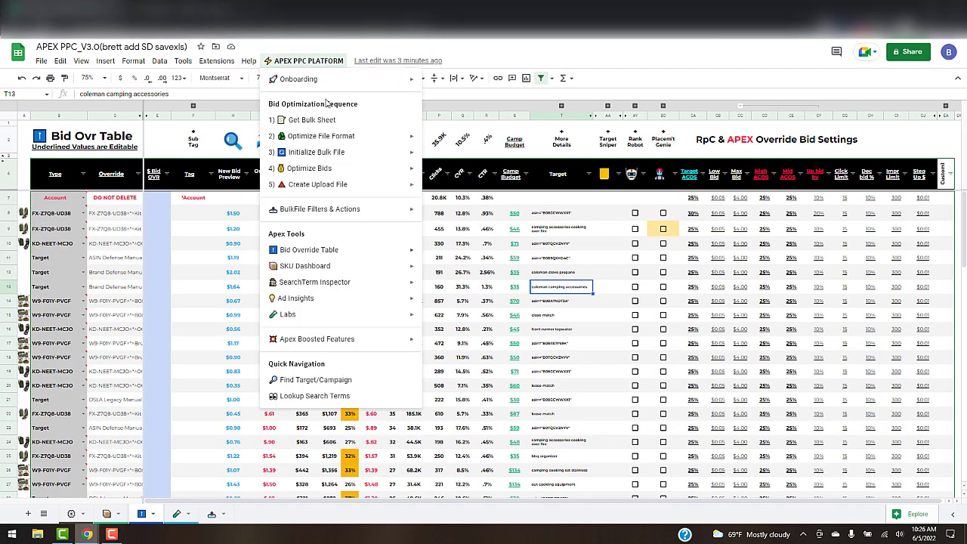
mouse_move(355, 340)
mouse_move(474, 345)
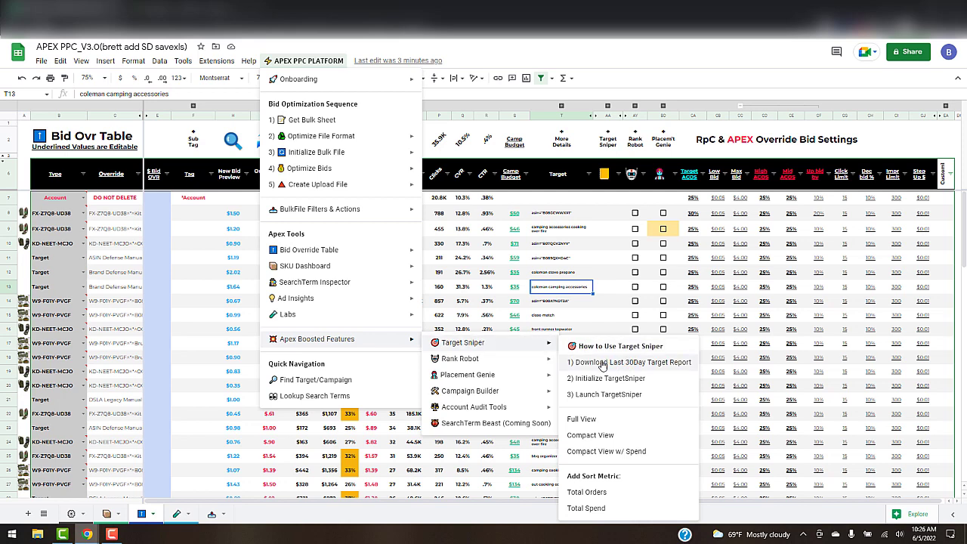
Step: In Amazon's new report form, set the report type to Targeting and the time unit to Daily, and return to the APEX PPC spreadsheet
mouse_move(87, 535)
click(83, 505)
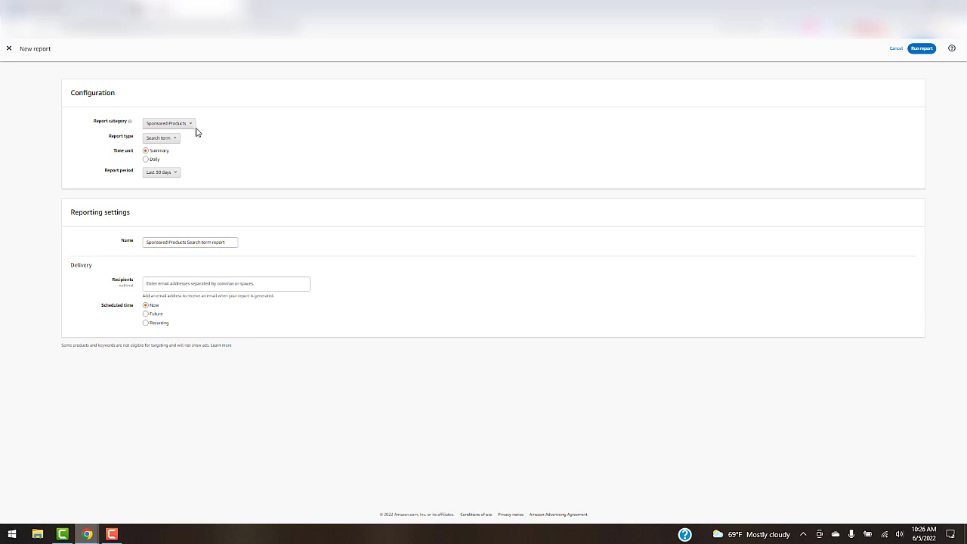
click(175, 141)
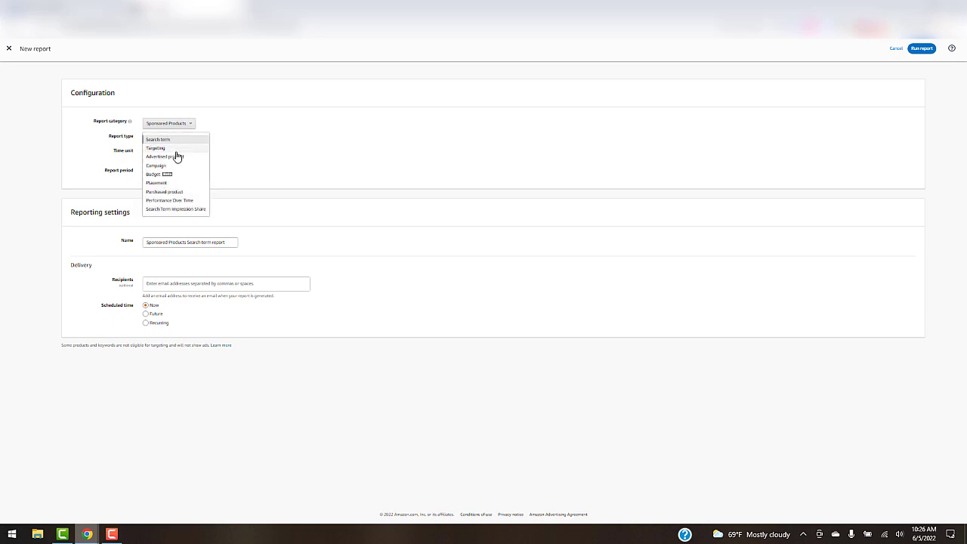
click(171, 148)
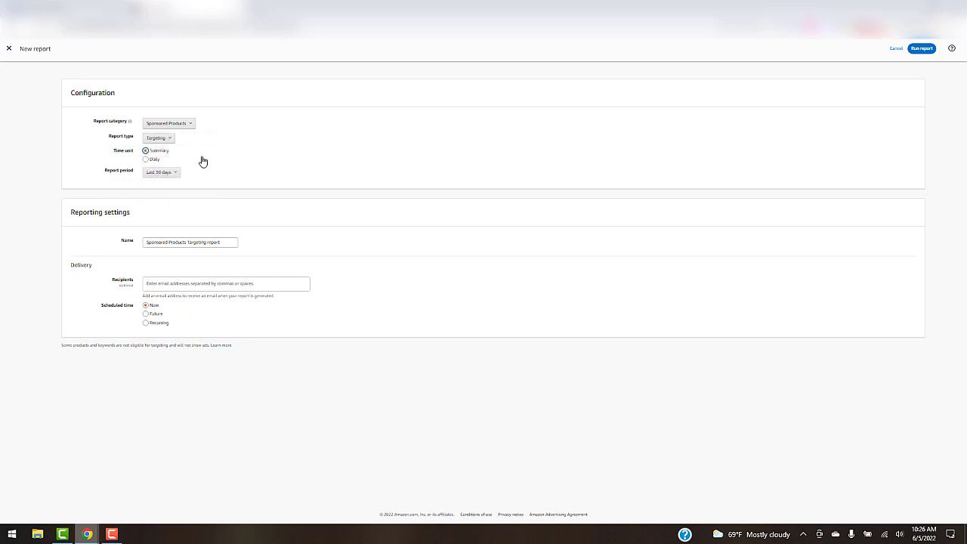
click(147, 159)
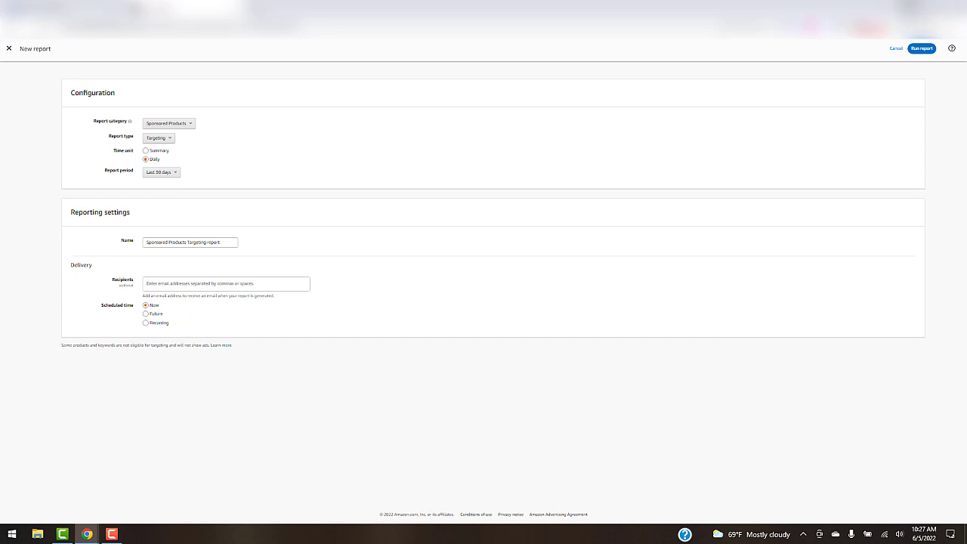
click(909, 7)
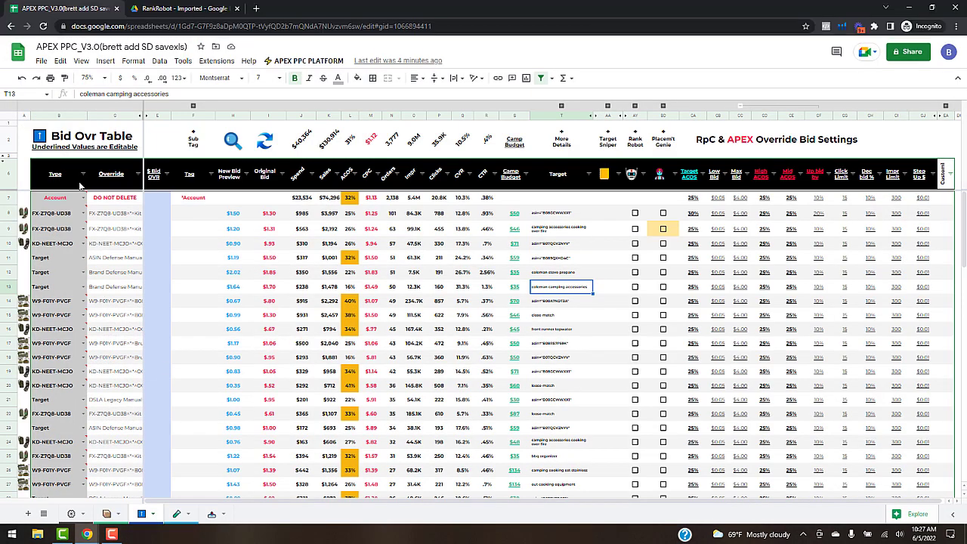
Step: Import 30dayTargetReport_sample.xlsx from the Drive folder APEX DEMO FILES (checked) into the spreadsheet, inserting it as new sheets
click(42, 60)
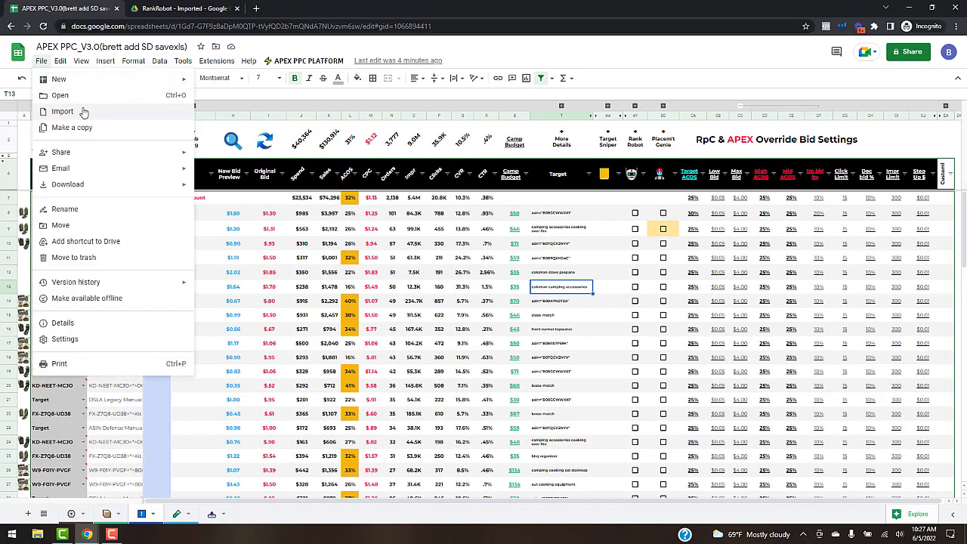
click(84, 112)
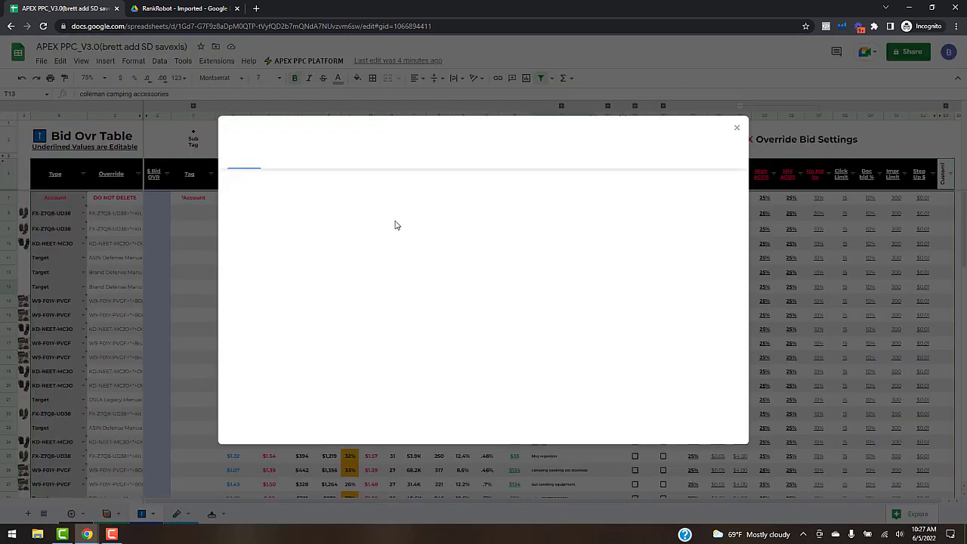
double_click(275, 264)
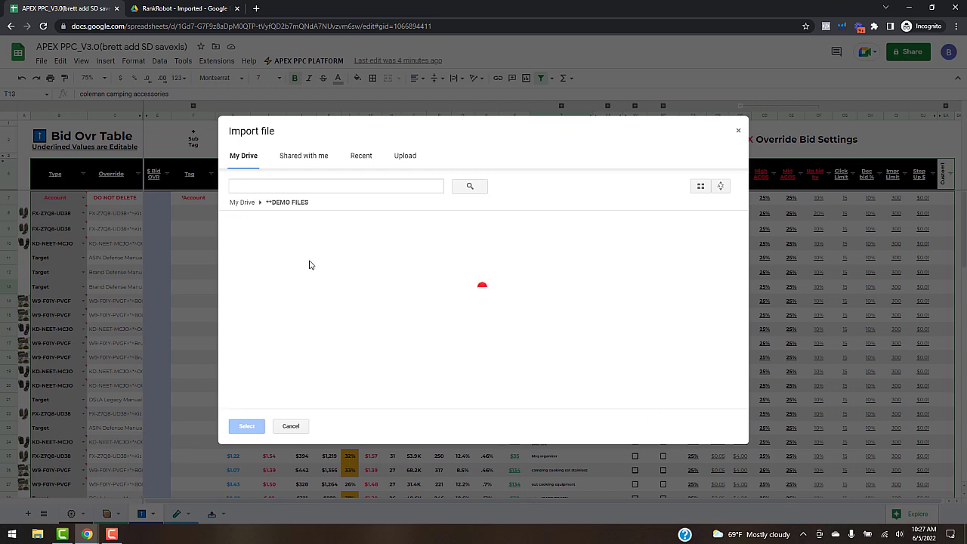
double_click(307, 246)
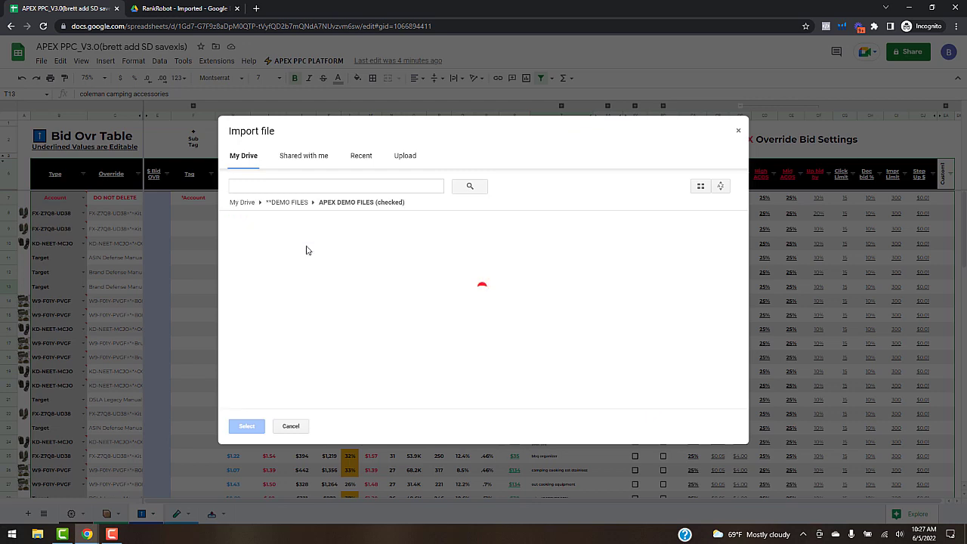
scroll(392, 329, down, 5)
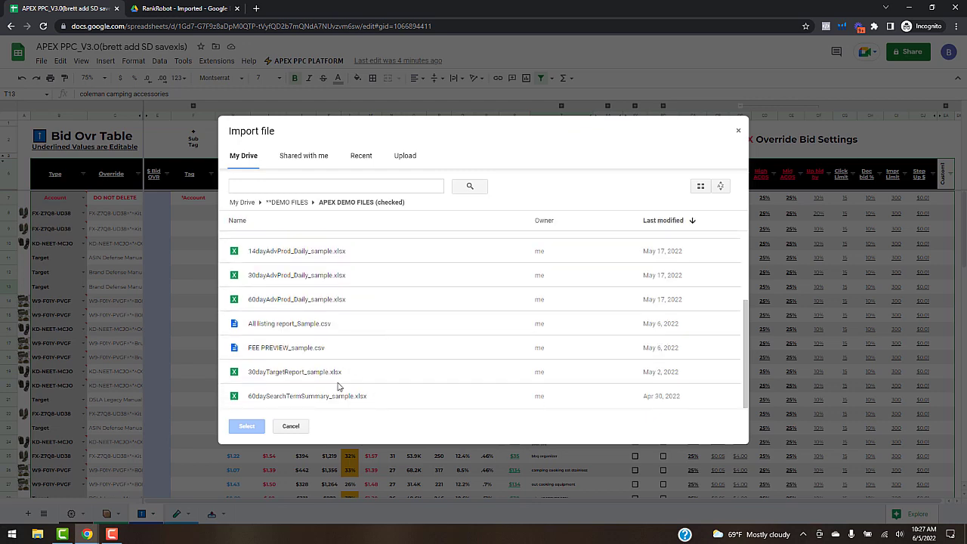
click(282, 375)
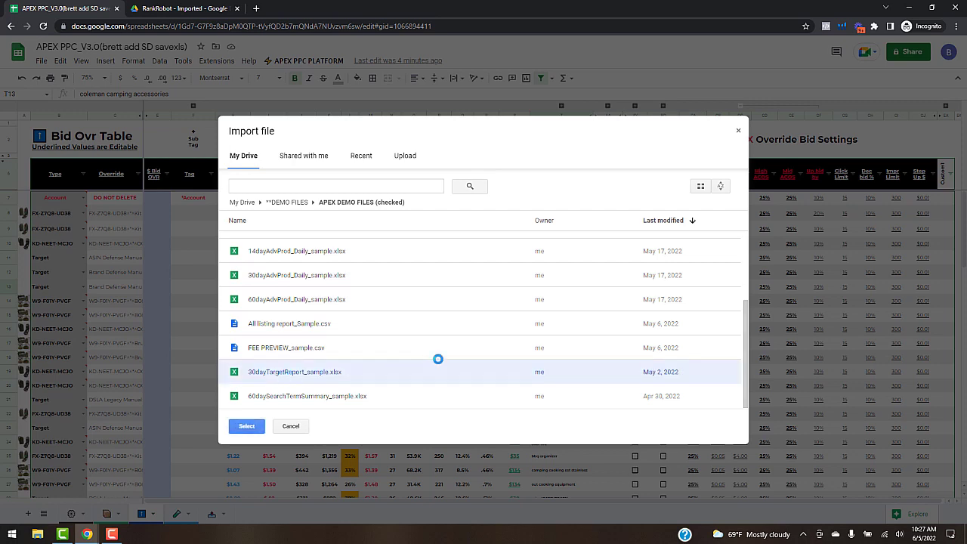
key(Return)
click(427, 298)
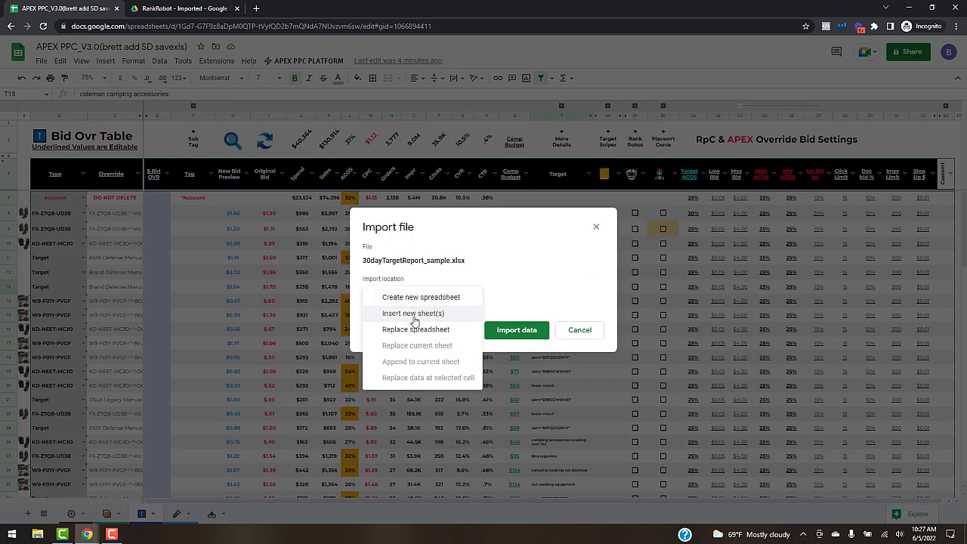
click(418, 320)
click(520, 368)
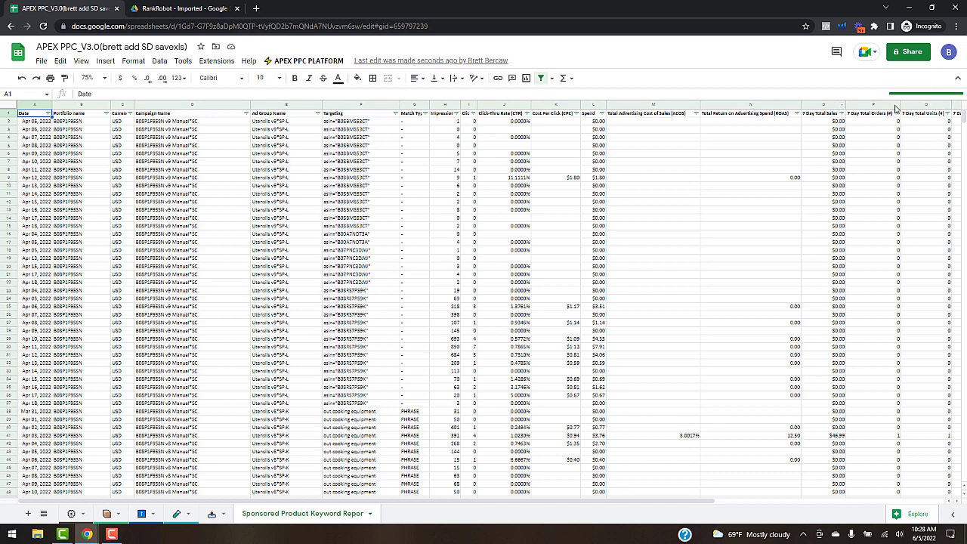
Step: Initialize TargetSniper with the imported daily targeting report
click(391, 212)
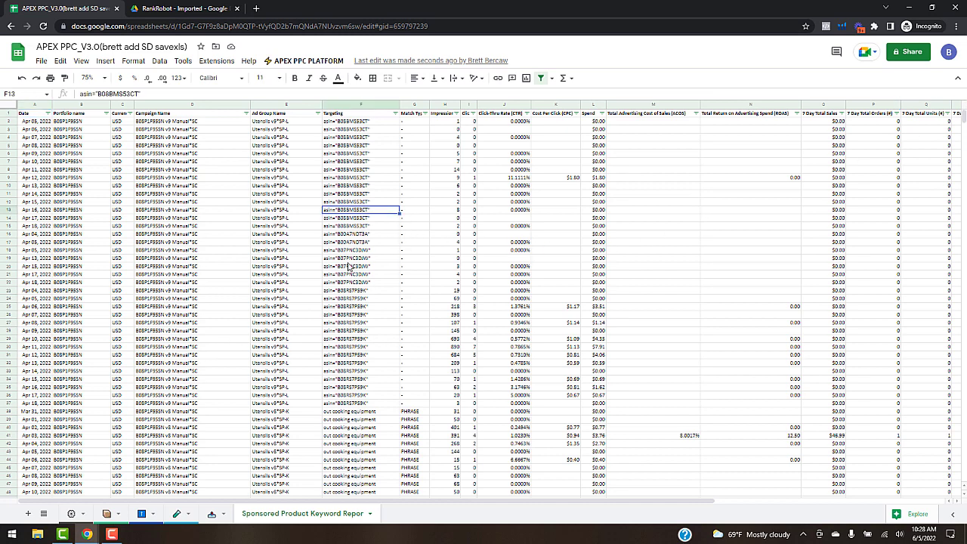
click(291, 61)
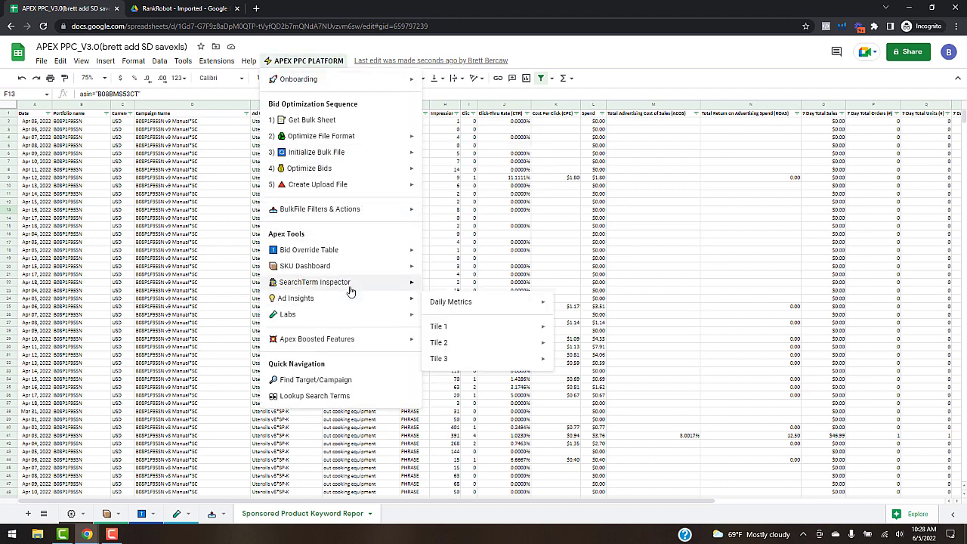
mouse_move(340, 346)
mouse_move(458, 347)
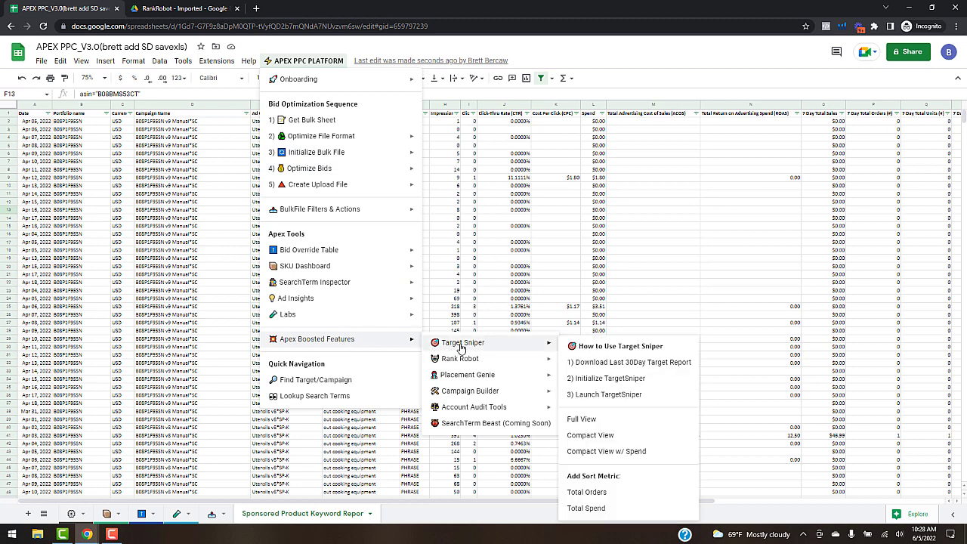
click(614, 378)
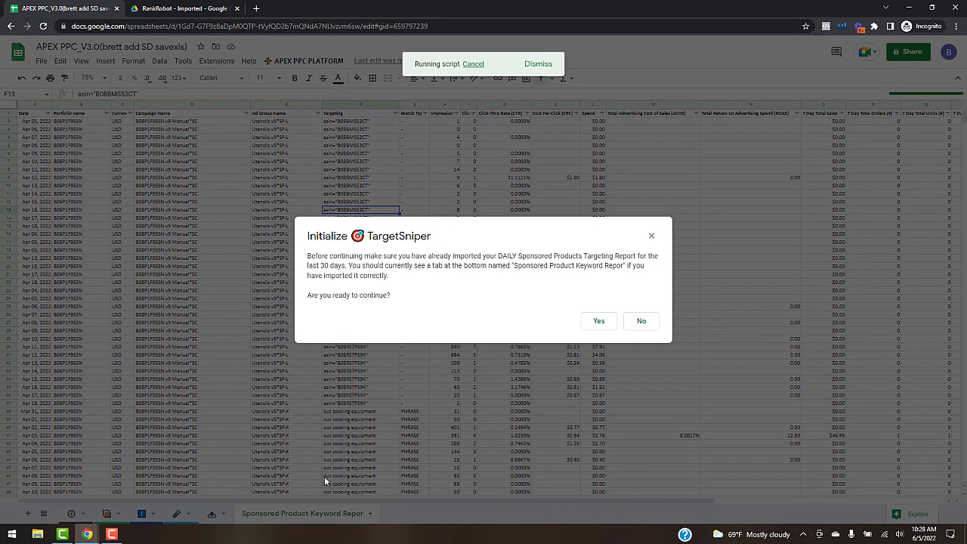
click(599, 321)
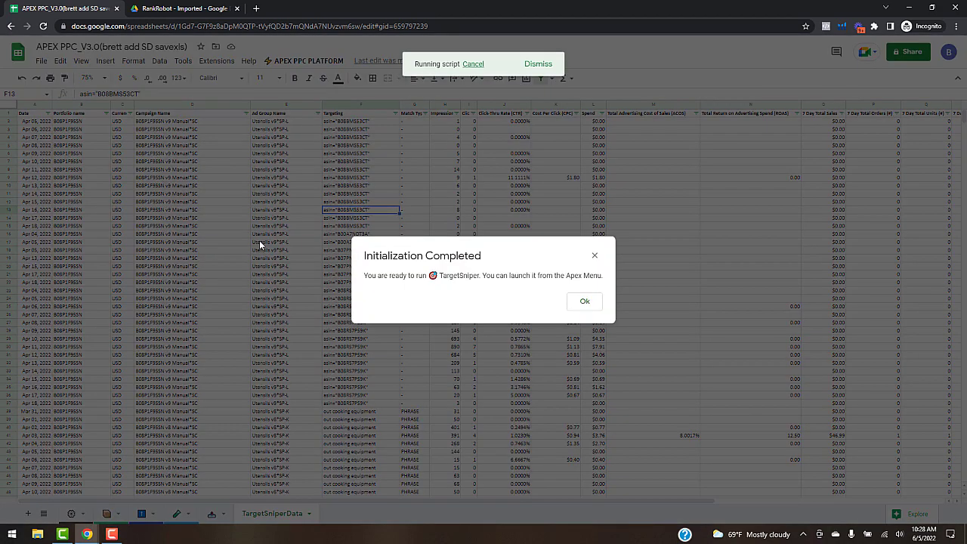
click(586, 302)
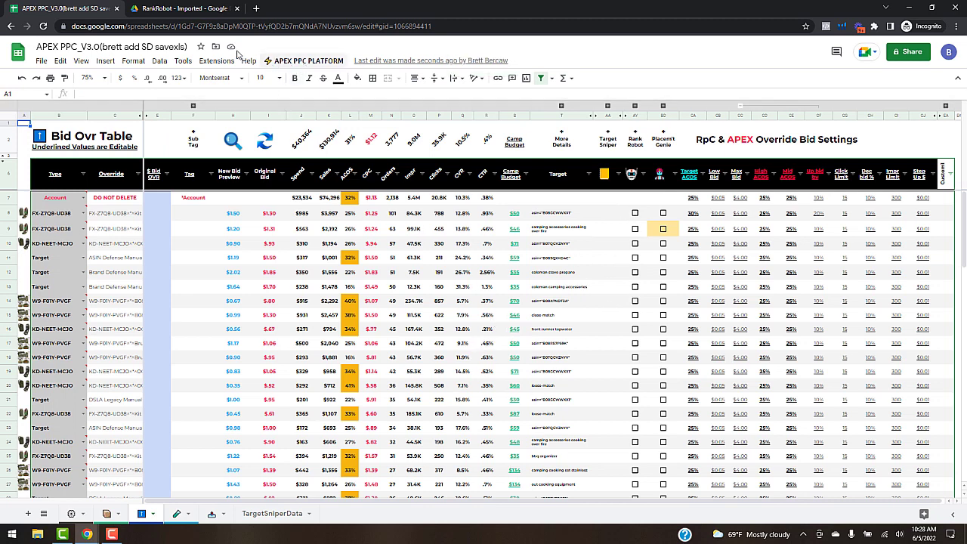
Step: In Google Drive, open the RankRobot - New folder to check for the saved rank CSV file
click(174, 8)
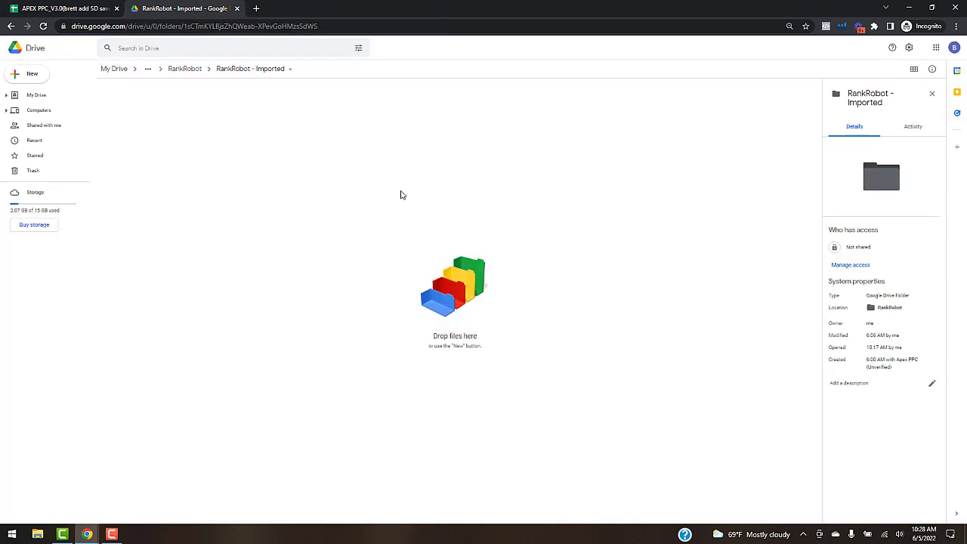
click(190, 68)
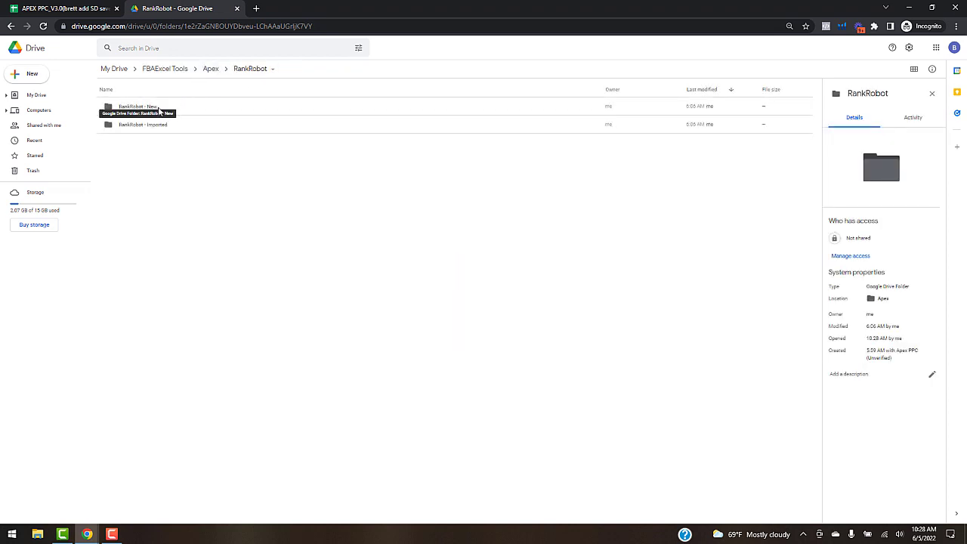
double_click(203, 110)
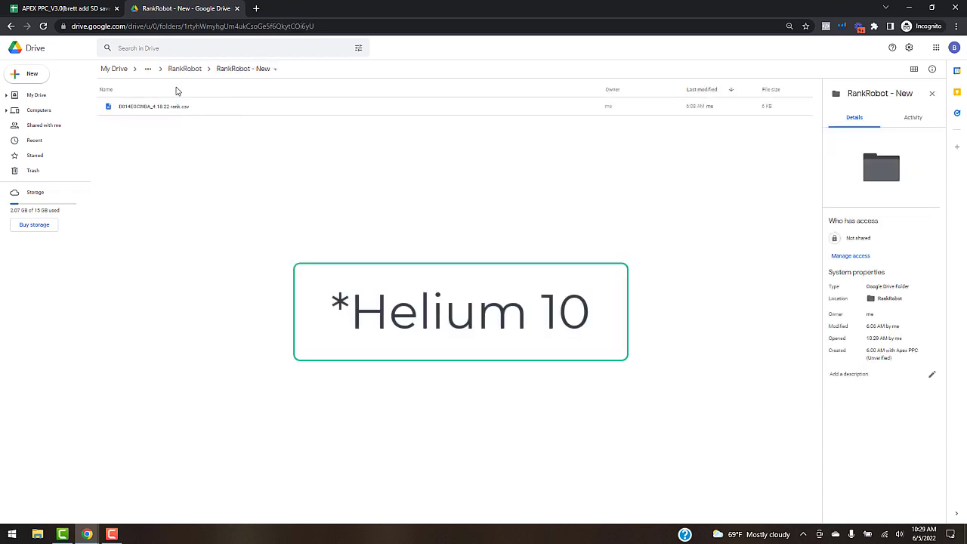
Step: Return to the APEX PPC spreadsheet and import the Rank Robot rank data from the RankRobot - New folder
click(65, 9)
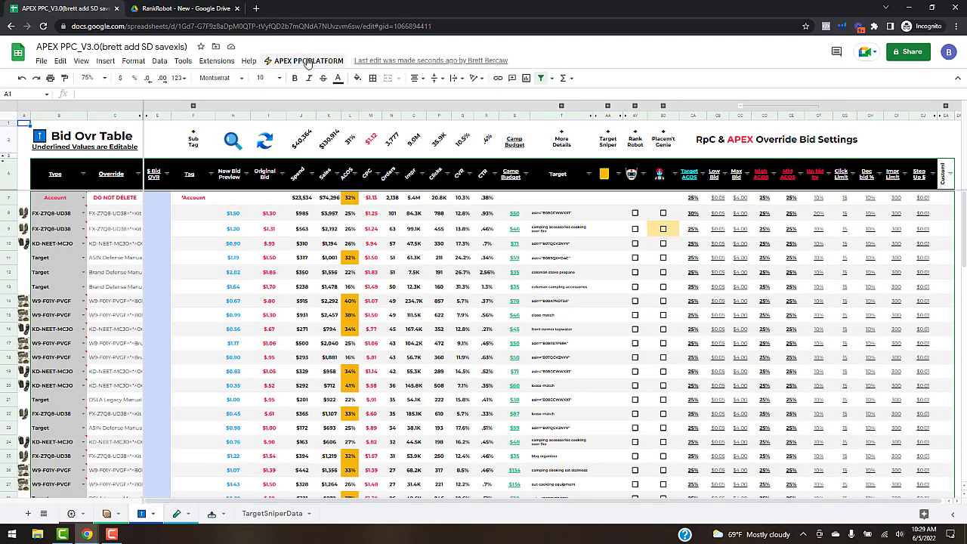
click(303, 60)
mouse_move(350, 340)
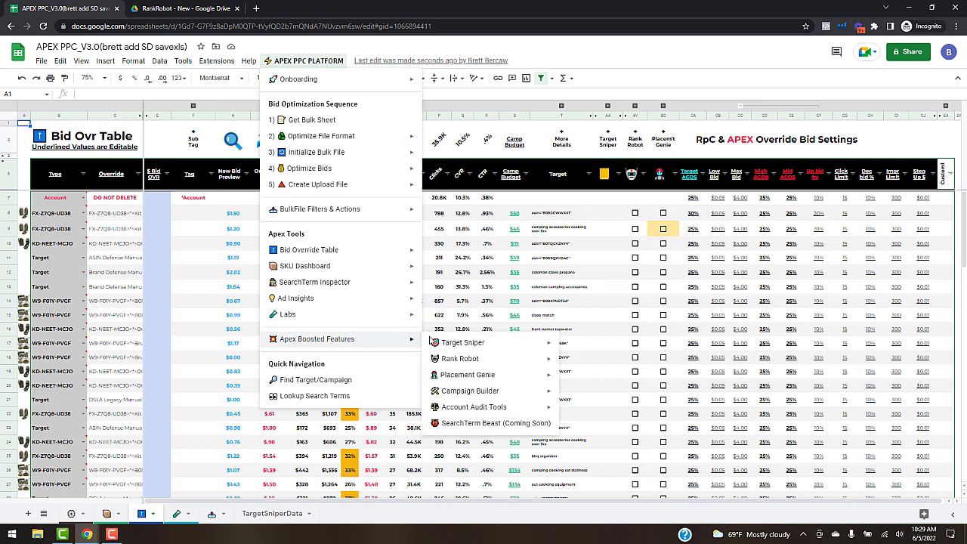
mouse_move(464, 365)
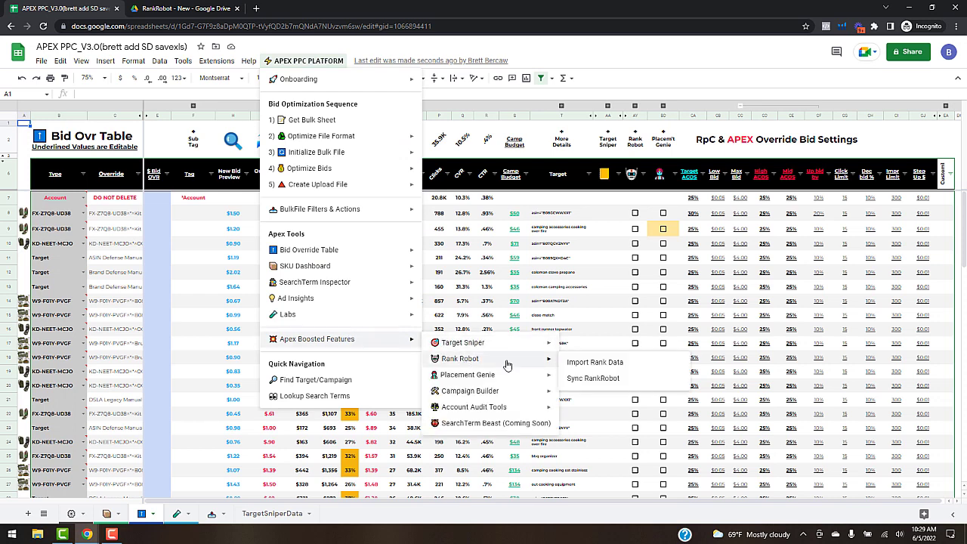
click(586, 363)
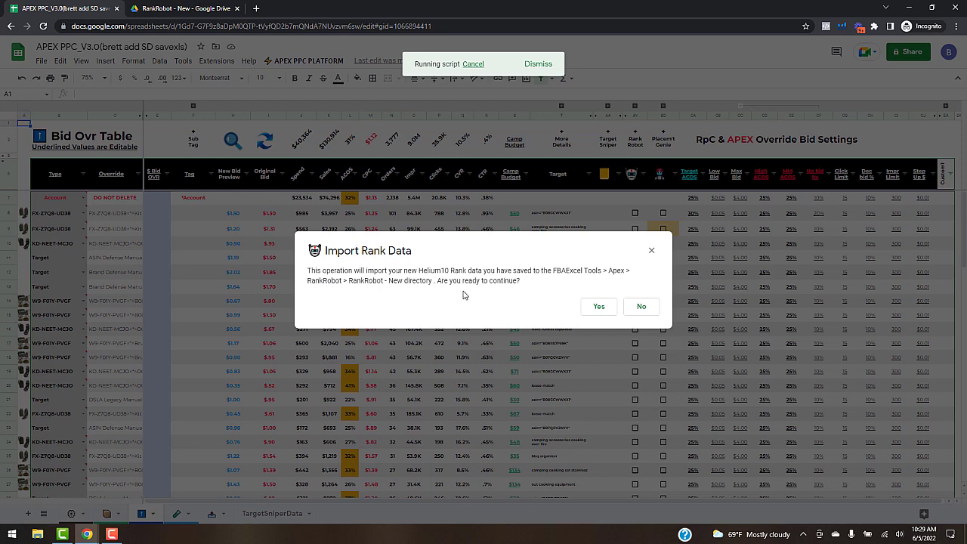
click(601, 308)
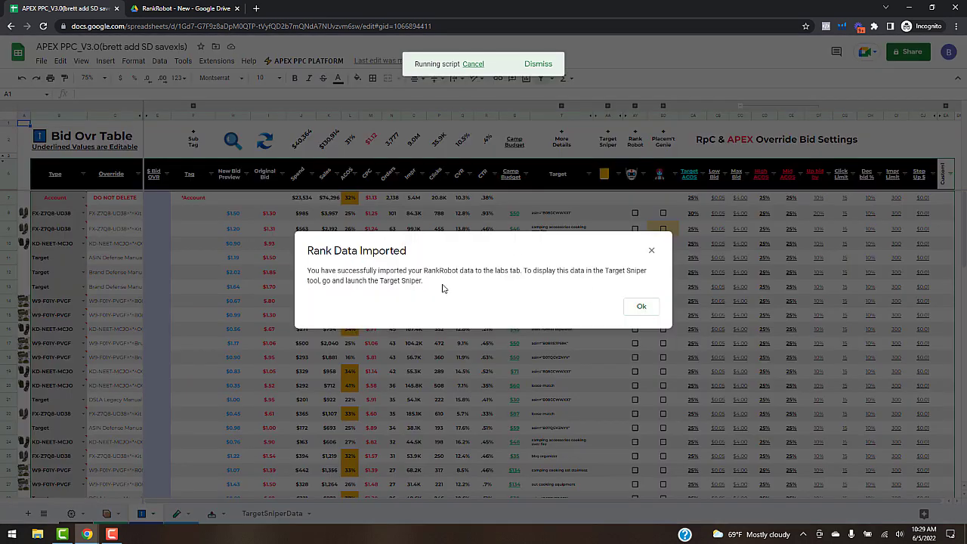
click(647, 310)
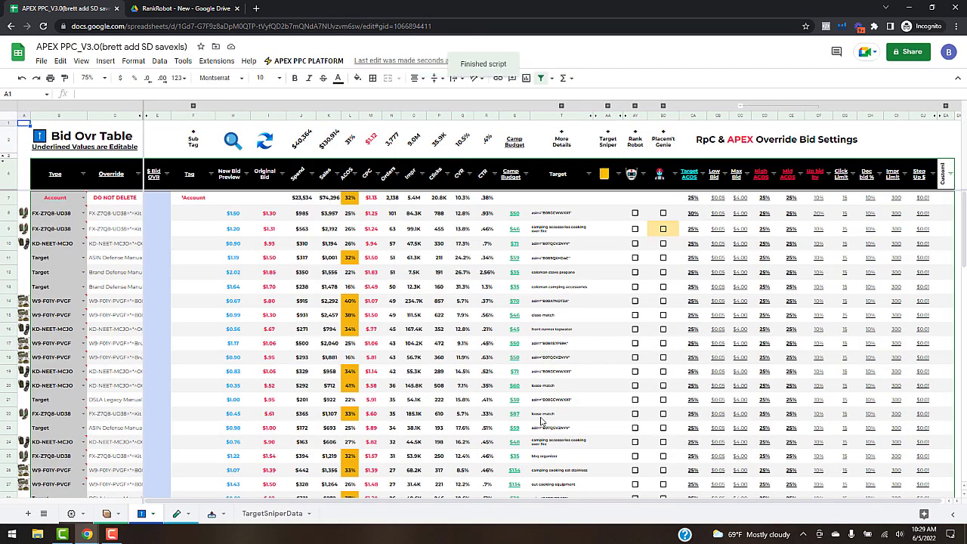
Step: Review the imported keyword rank rows in the Rank Tracking section of the Labs sheet
click(178, 516)
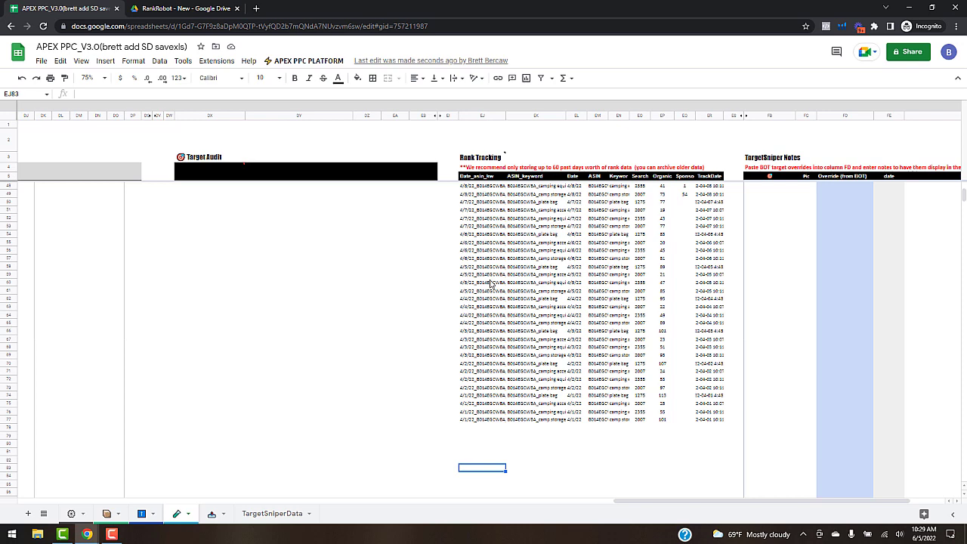
scroll(492, 285, up, 4)
scroll(492, 286, up, 10)
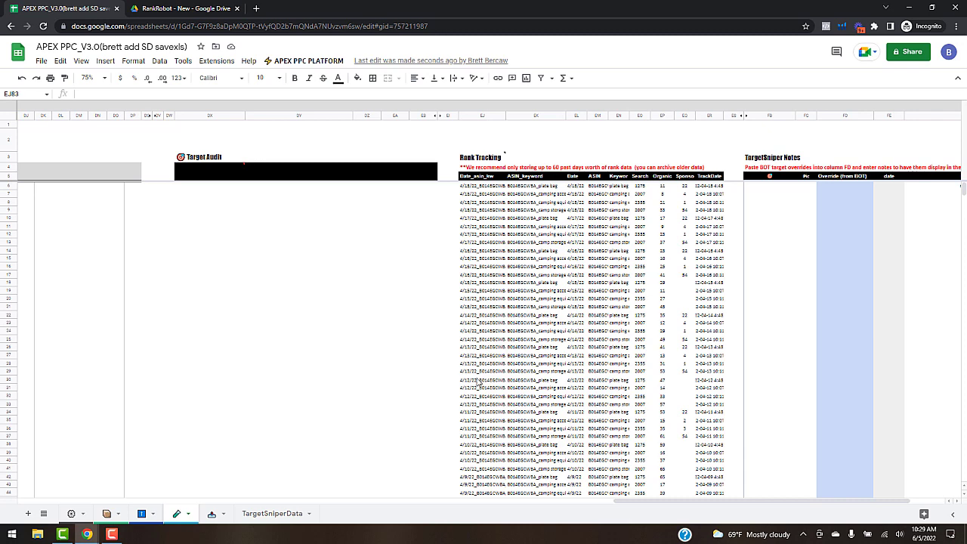
scroll(489, 333, down, 8)
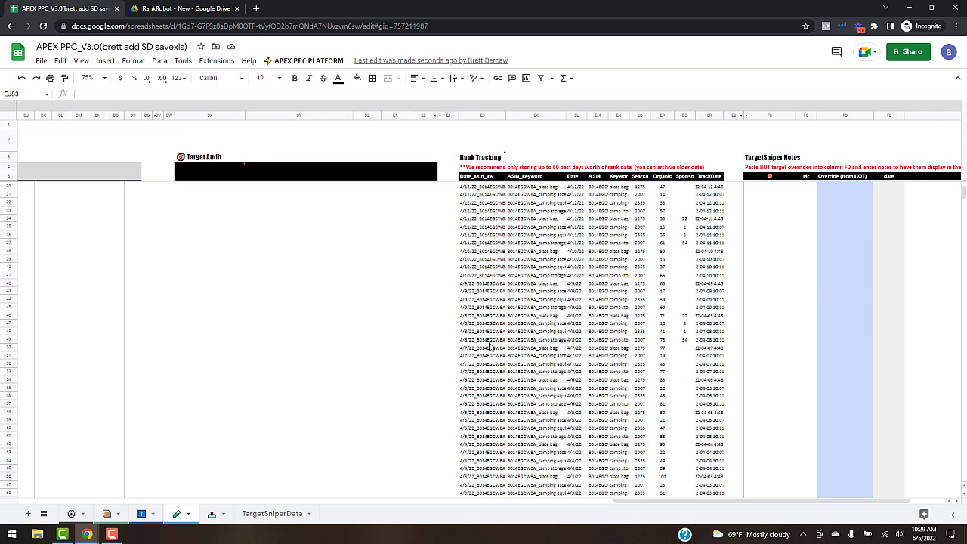
scroll(489, 347, down, 2)
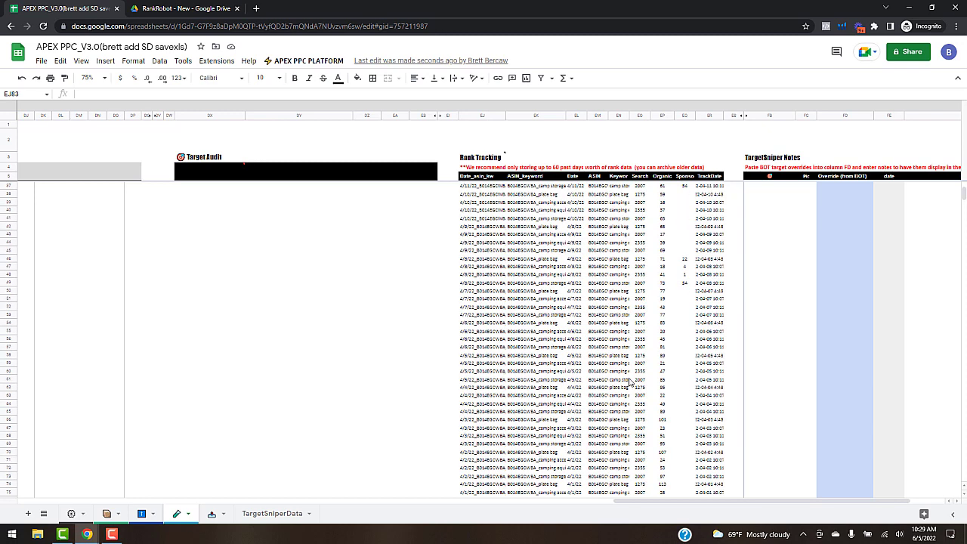
scroll(603, 316, down, 2)
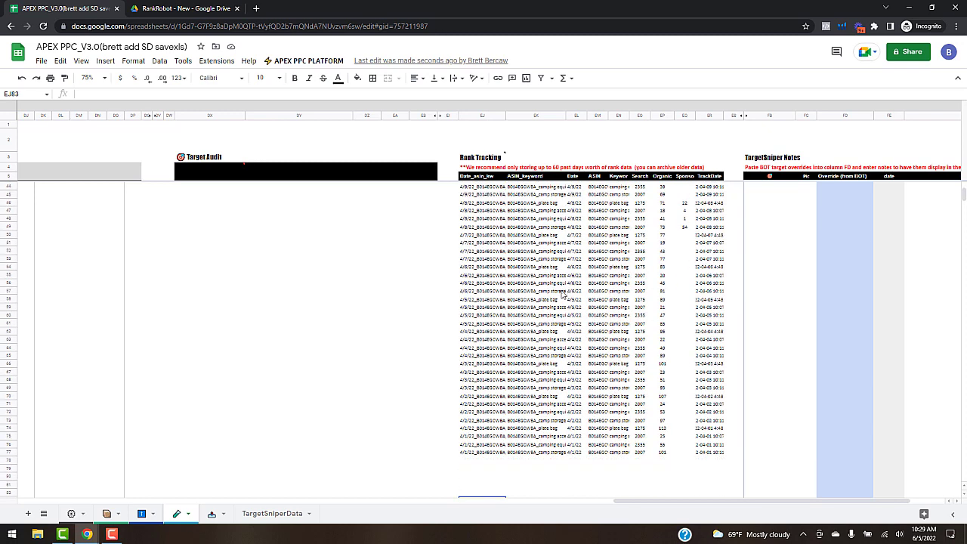
scroll(510, 221, up, 10)
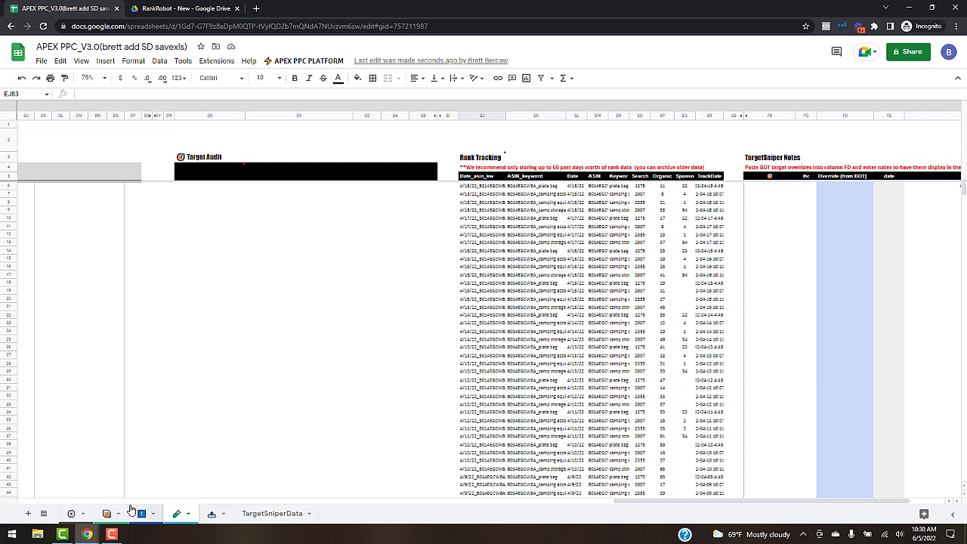
Step: Launch TargetSniper on the Bid Override Table and dismiss the completion message
click(307, 60)
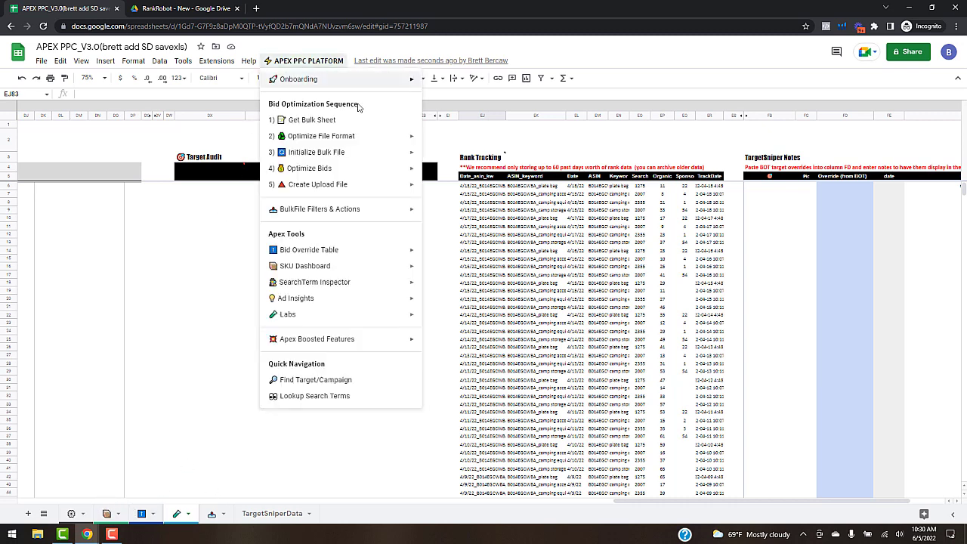
mouse_move(347, 259)
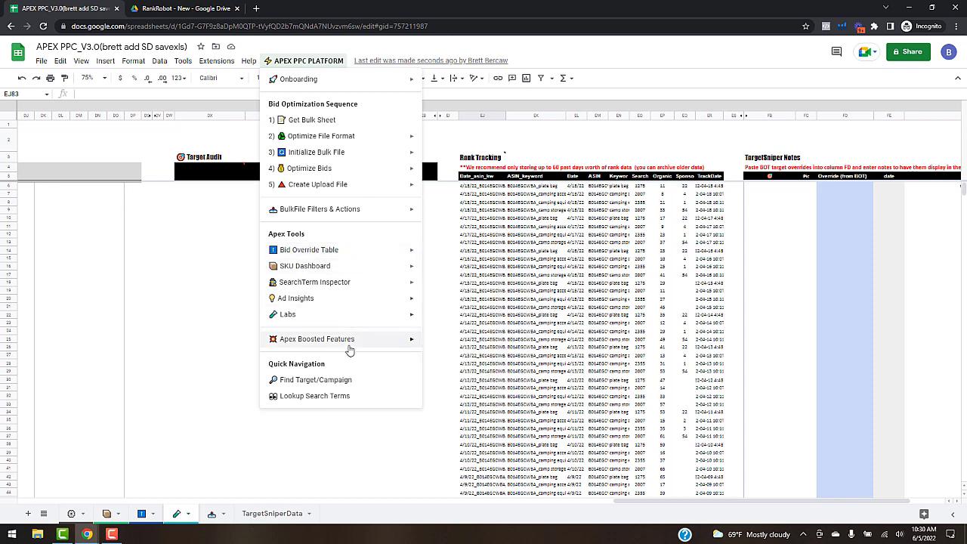
mouse_move(350, 342)
mouse_move(493, 346)
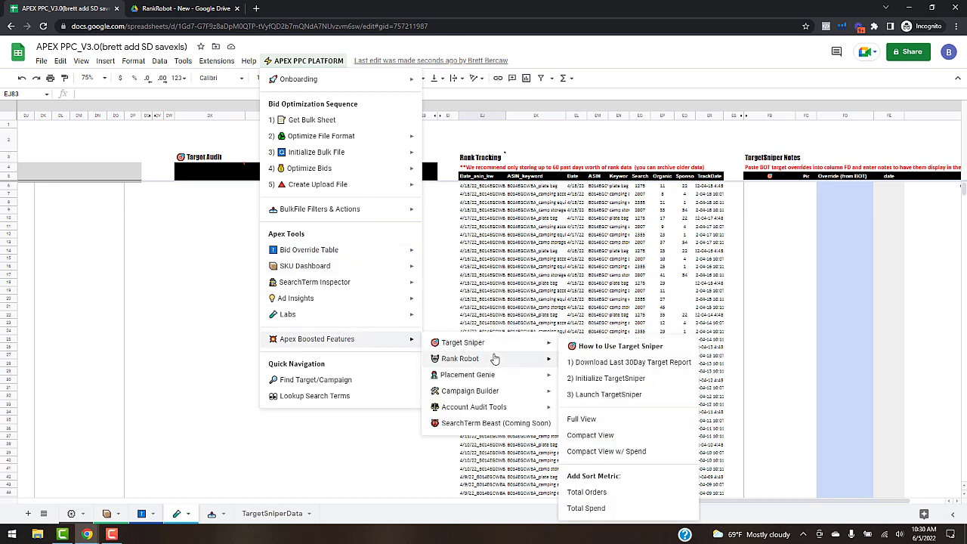
click(604, 394)
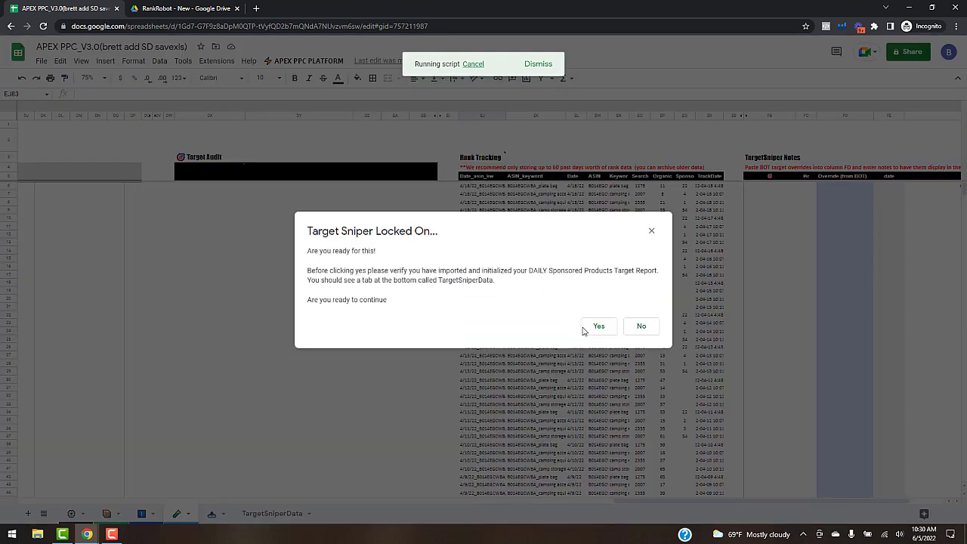
click(593, 327)
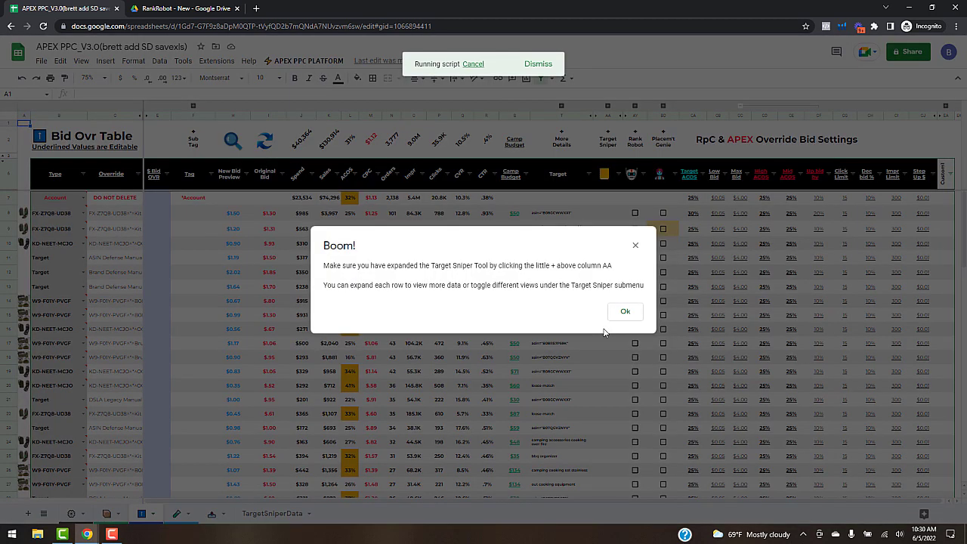
click(624, 313)
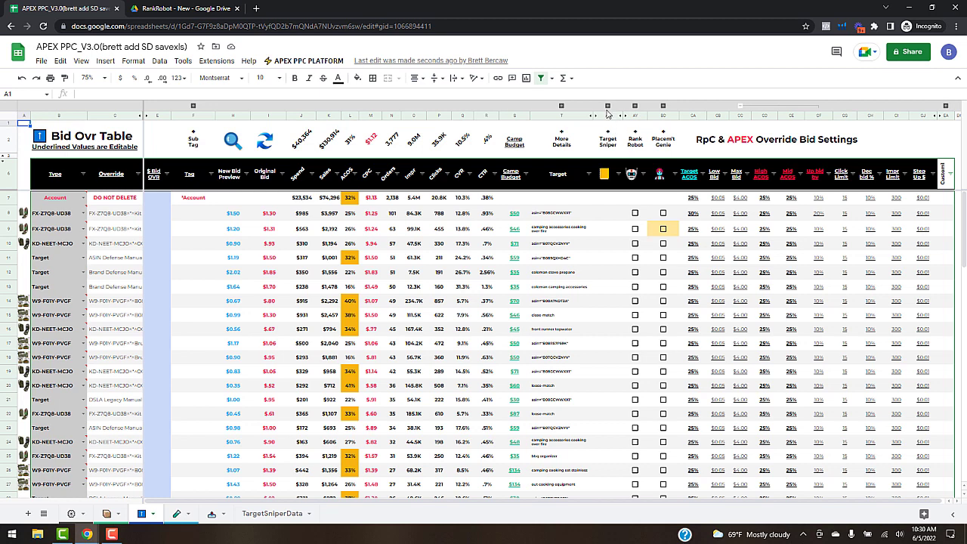
Step: Expand the Target Sniper columns and examine the daily metrics and ranks of the "camping accessories cooking over fire" target
click(616, 145)
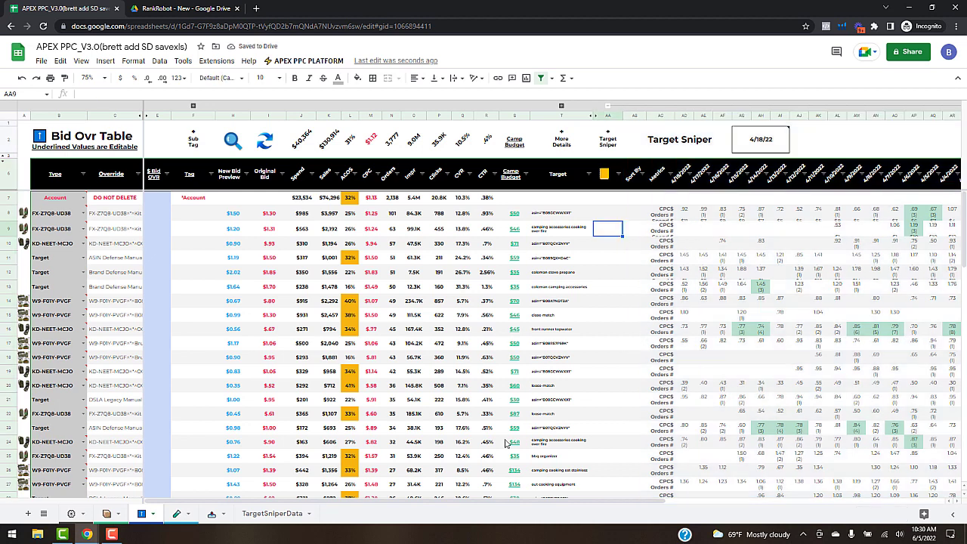
drag(400, 503, 523, 503)
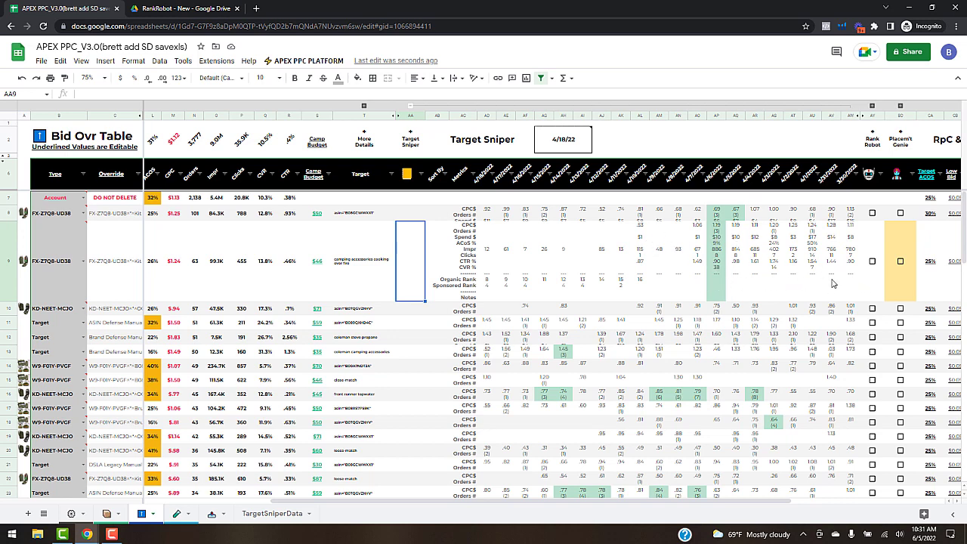
click(352, 266)
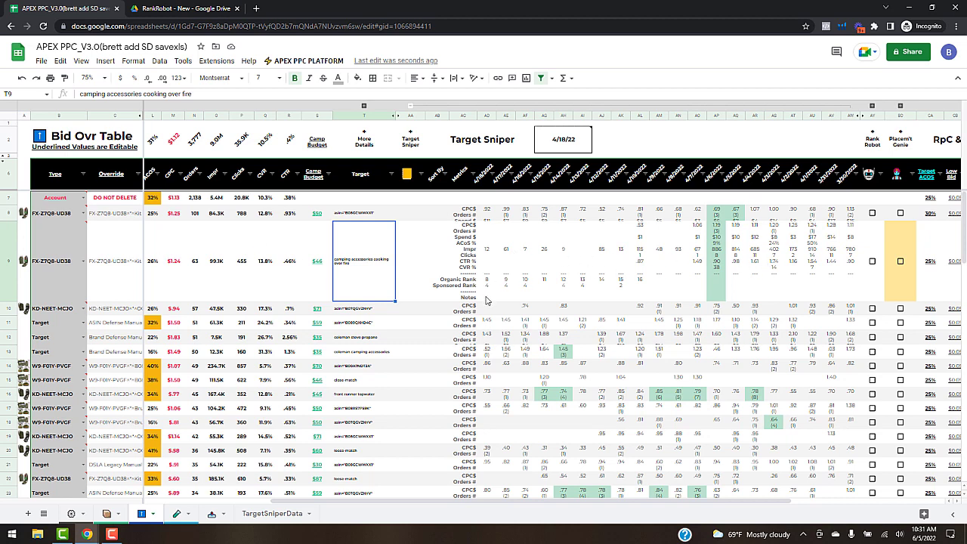
click(487, 298)
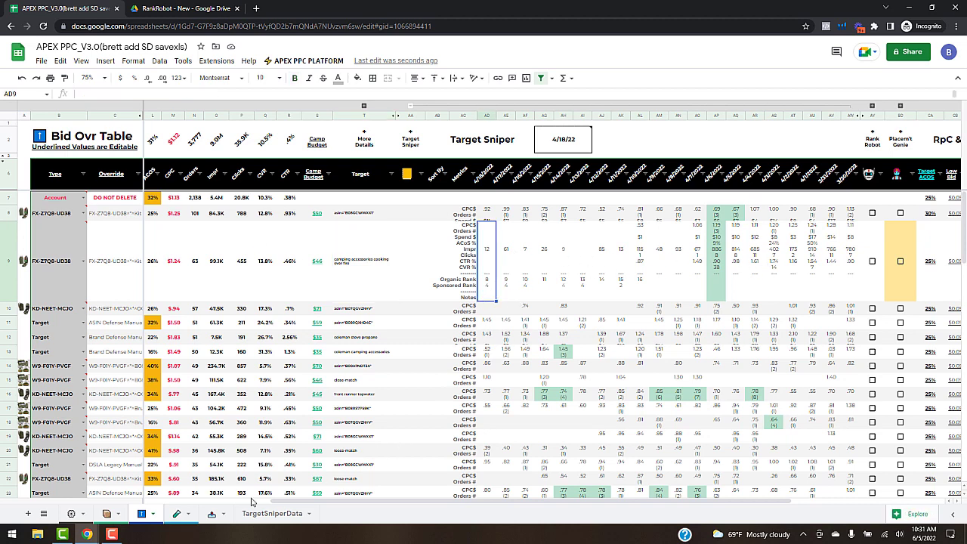
Step: Copy the "camping accessories cooking over fire" override from the Bid Override Table into TargetSniper Notes cell FD6 in Labs and date it 4/18/2022
click(176, 516)
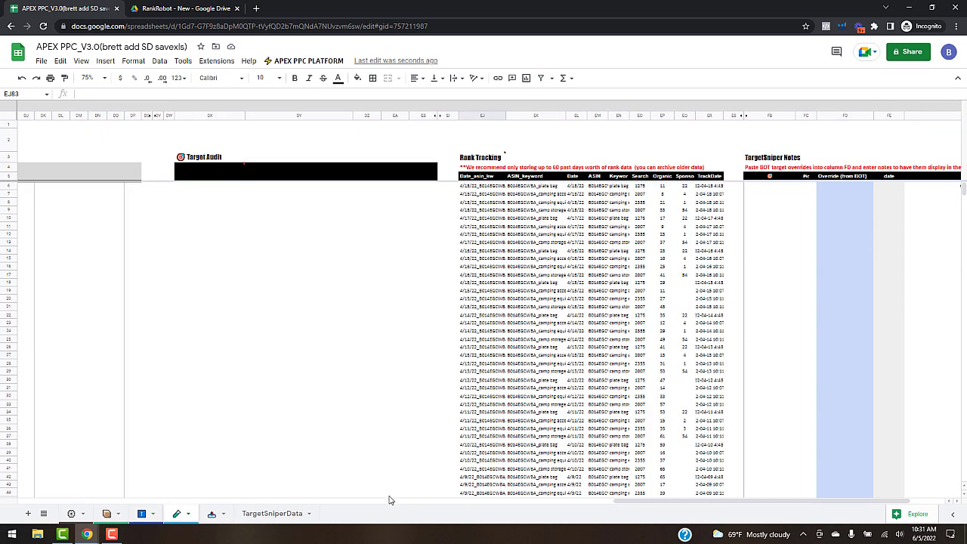
drag(673, 503, 749, 479)
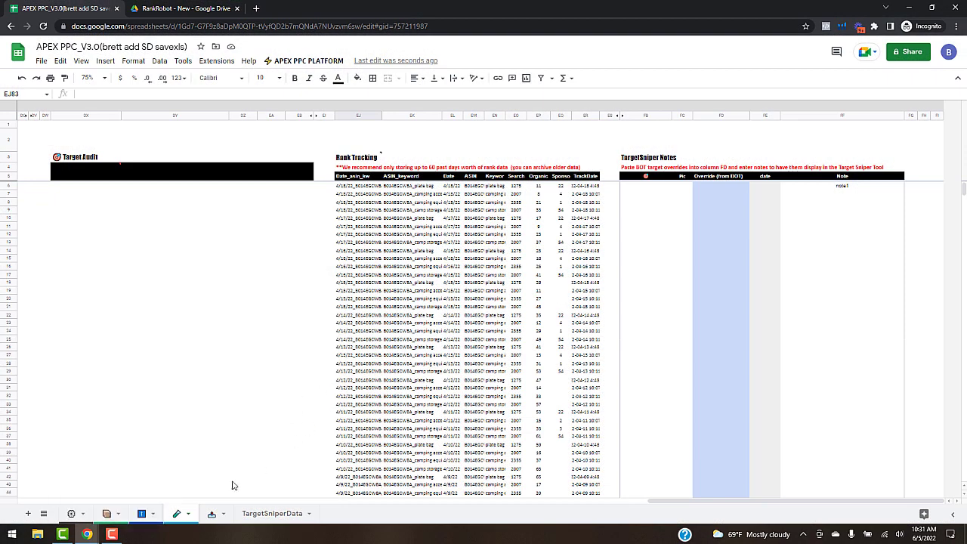
click(141, 516)
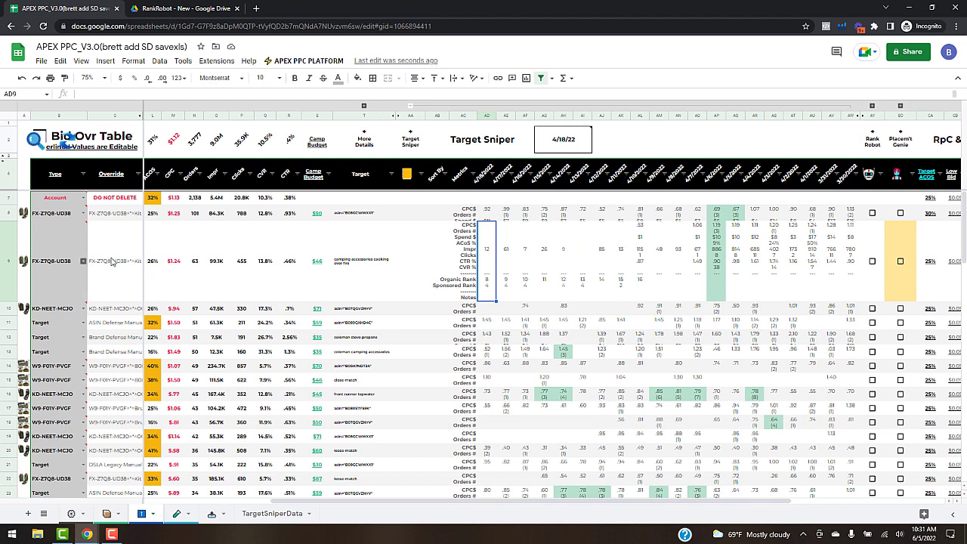
click(134, 272)
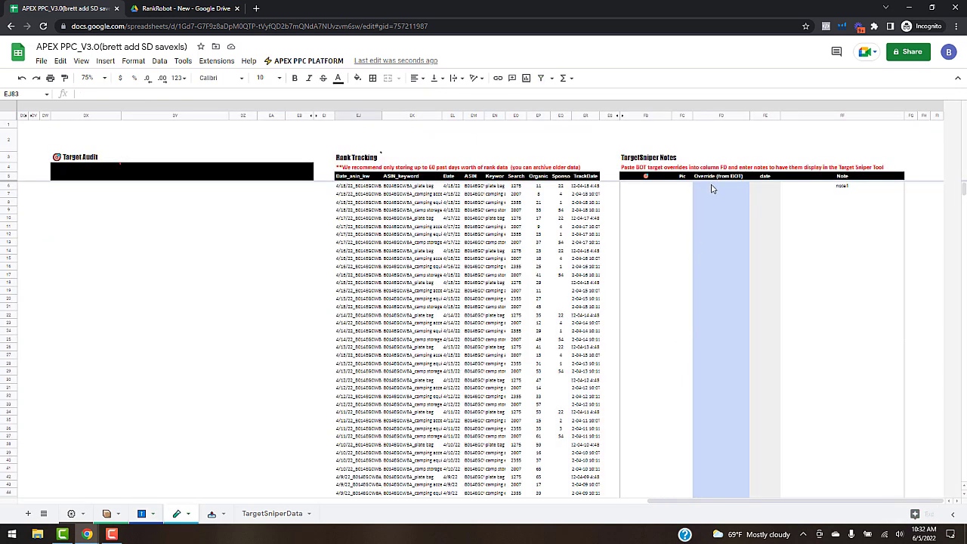
click(713, 186)
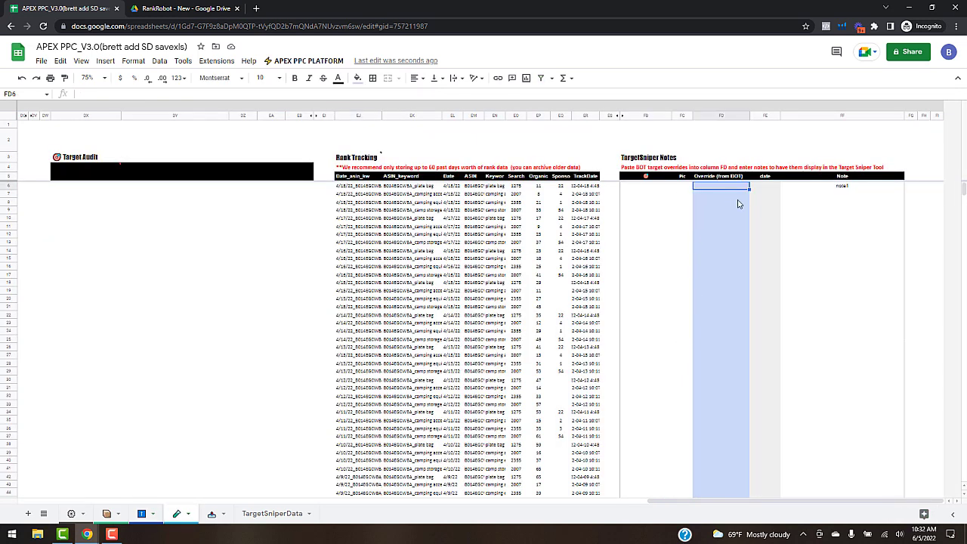
text(FX-Z7Q8-UD38***Kit B014EGCWBA v6 Manual*SC***Utensils v6*SP-K***camping accessories cooking over fire***exact)
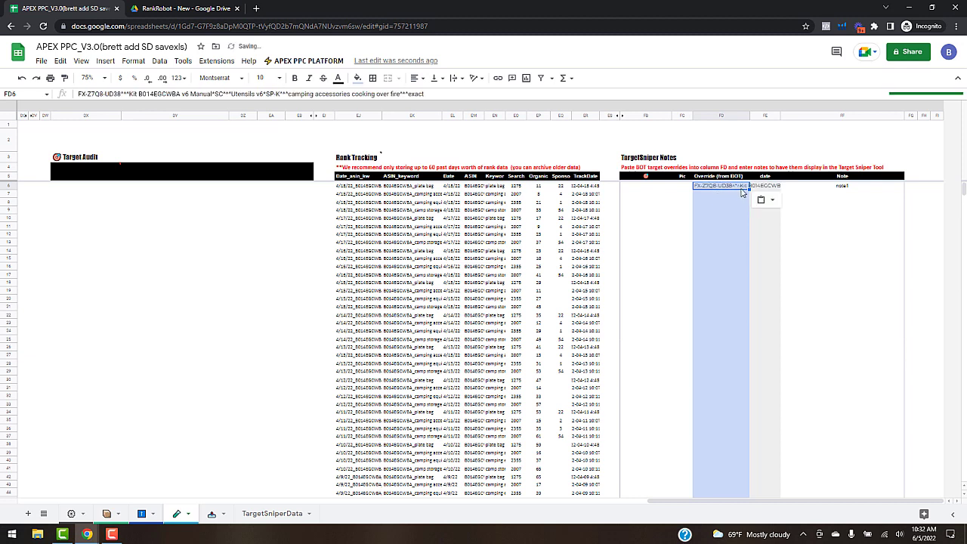
key(ctrl+space)
key(Right)
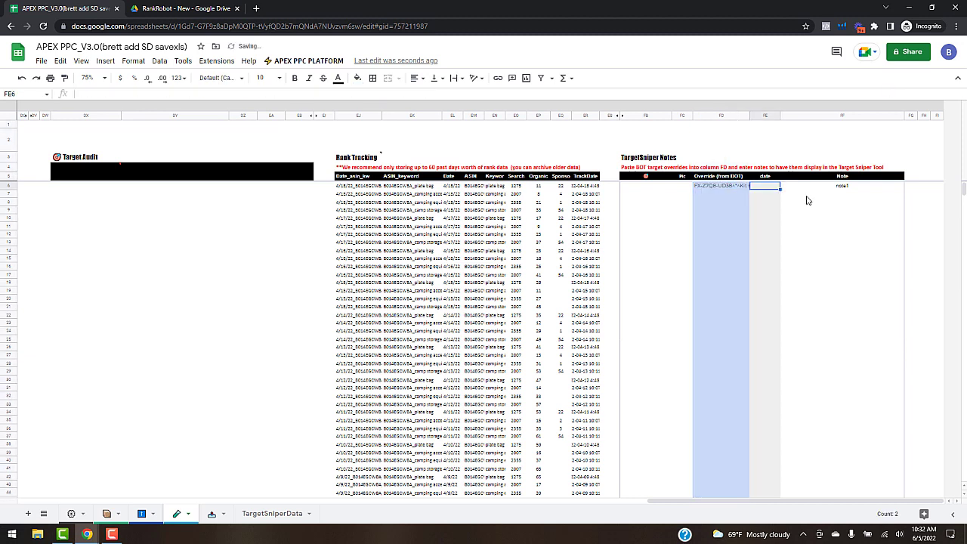
text(4/18/2022)
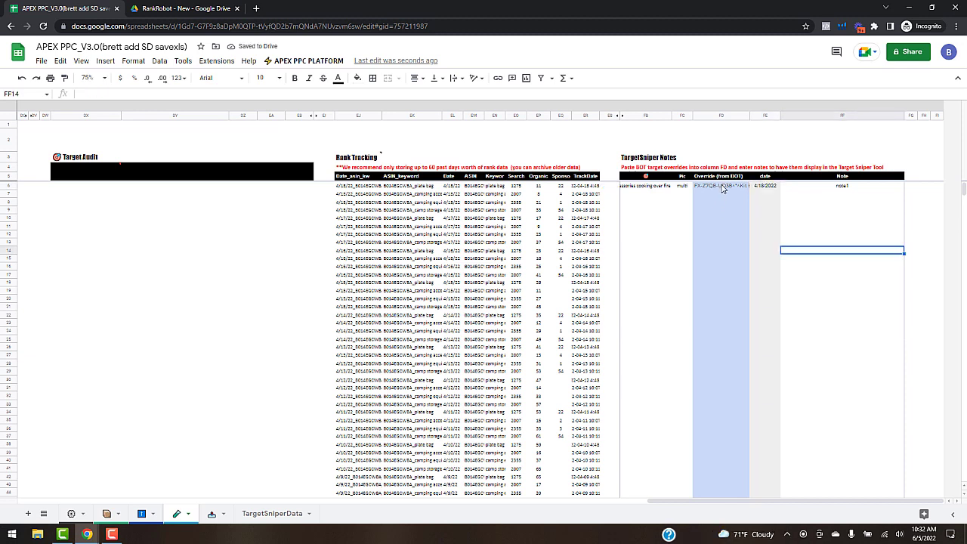
Step: Check the override, date and note cells in the first row of TargetSniper Notes
click(721, 188)
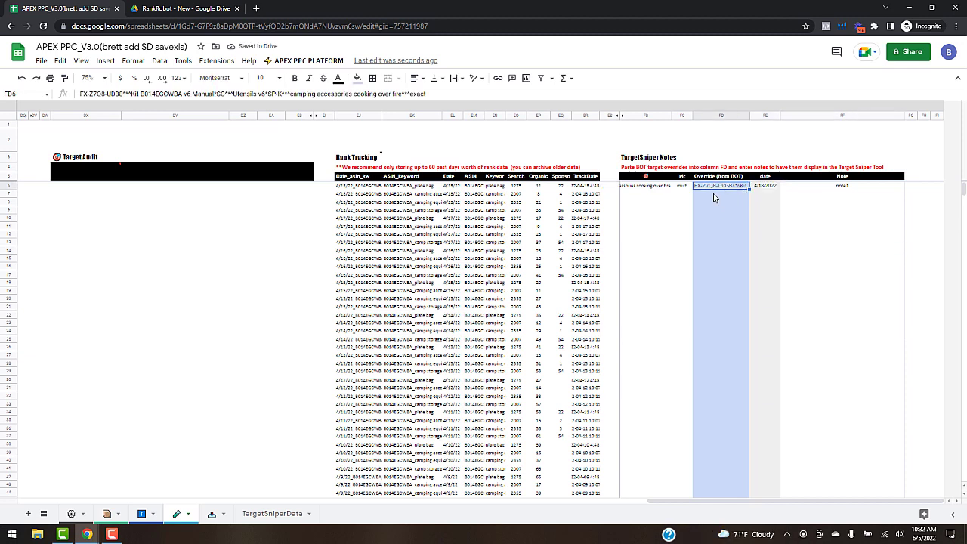
click(765, 191)
click(842, 191)
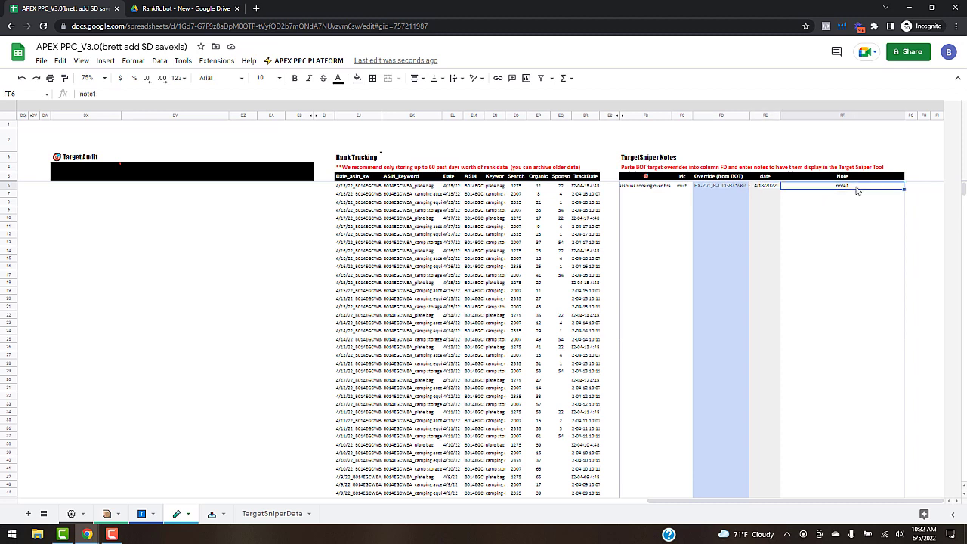
click(852, 229)
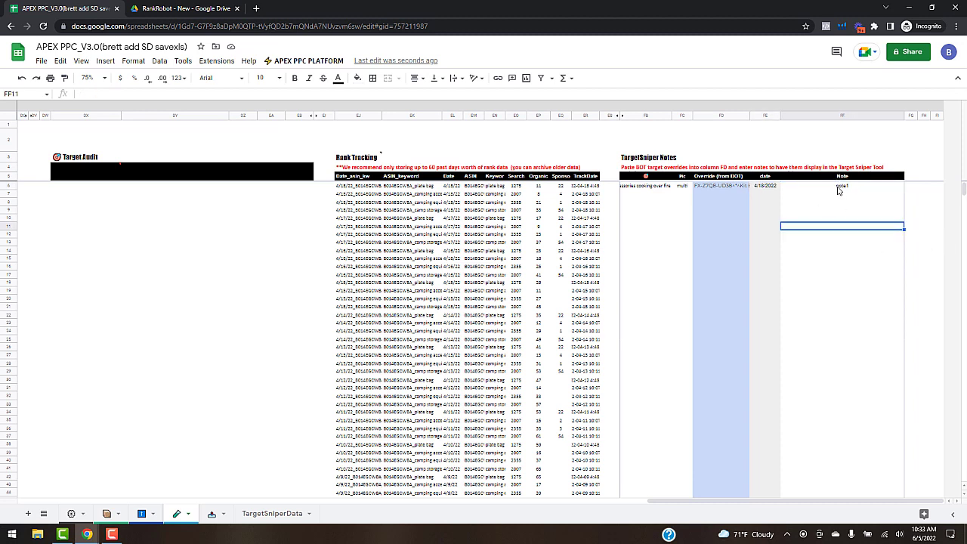
click(841, 186)
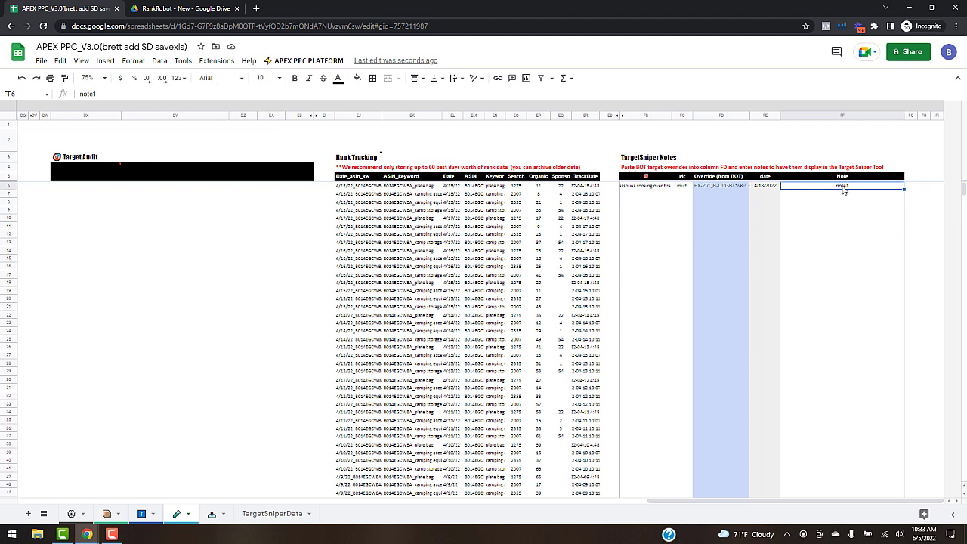
click(845, 236)
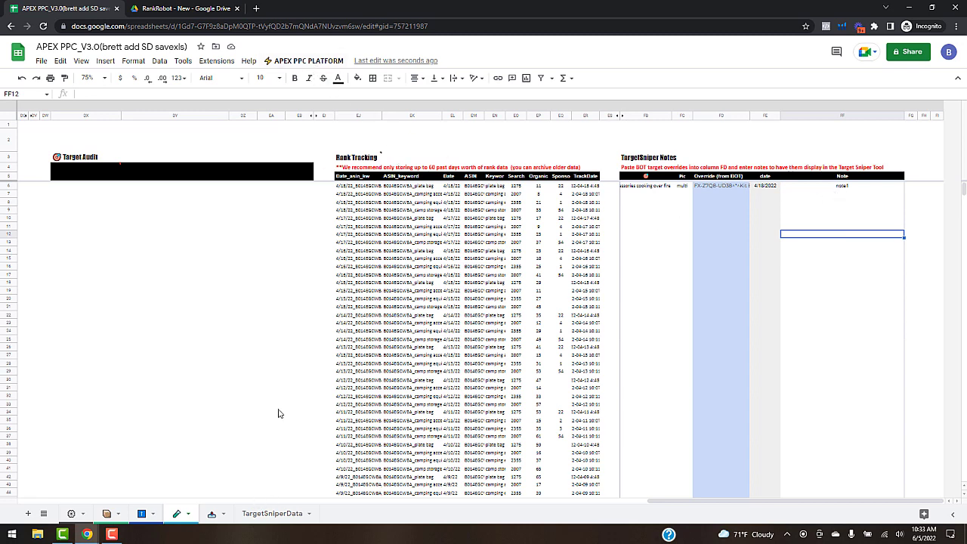
Step: Launch TargetSniper again and confirm the prompt so the table picks up the new note
click(302, 62)
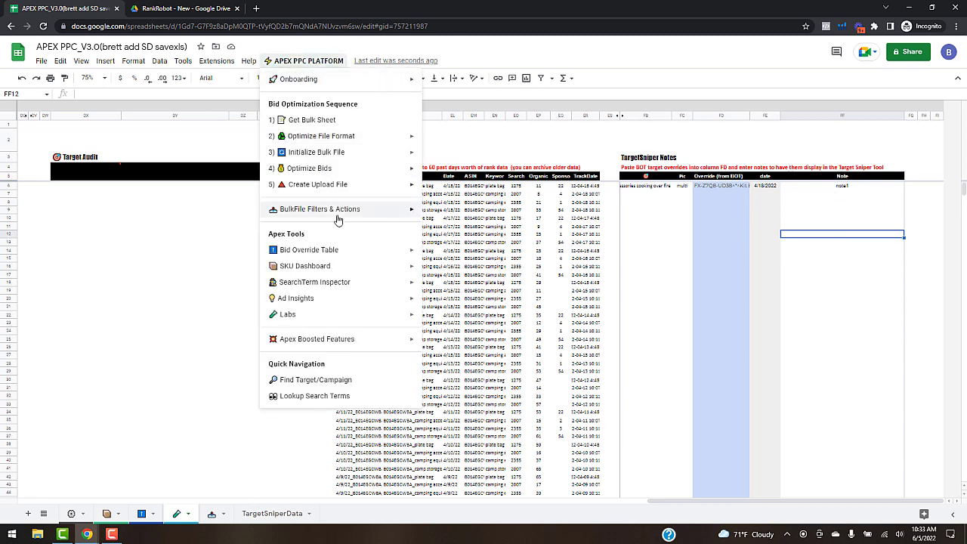
mouse_move(344, 315)
mouse_move(344, 340)
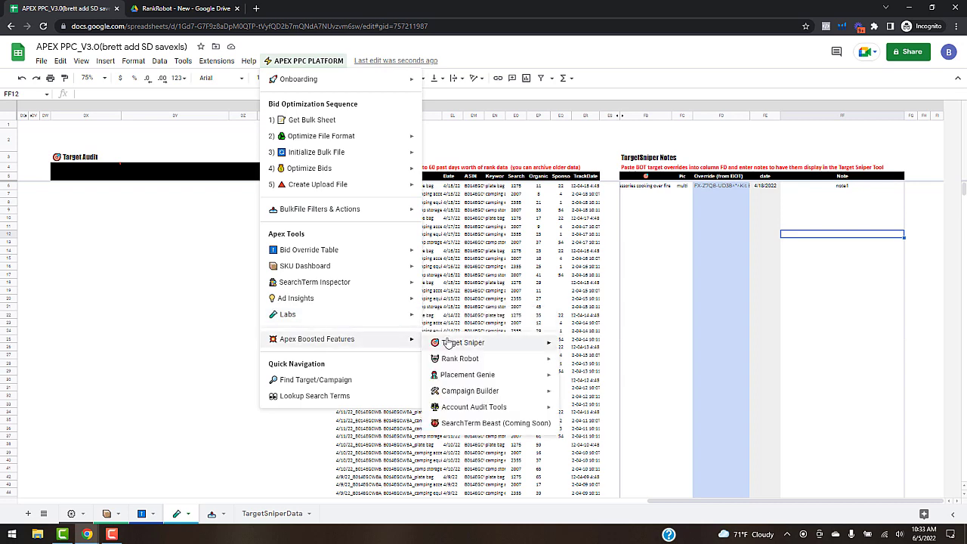
mouse_move(459, 344)
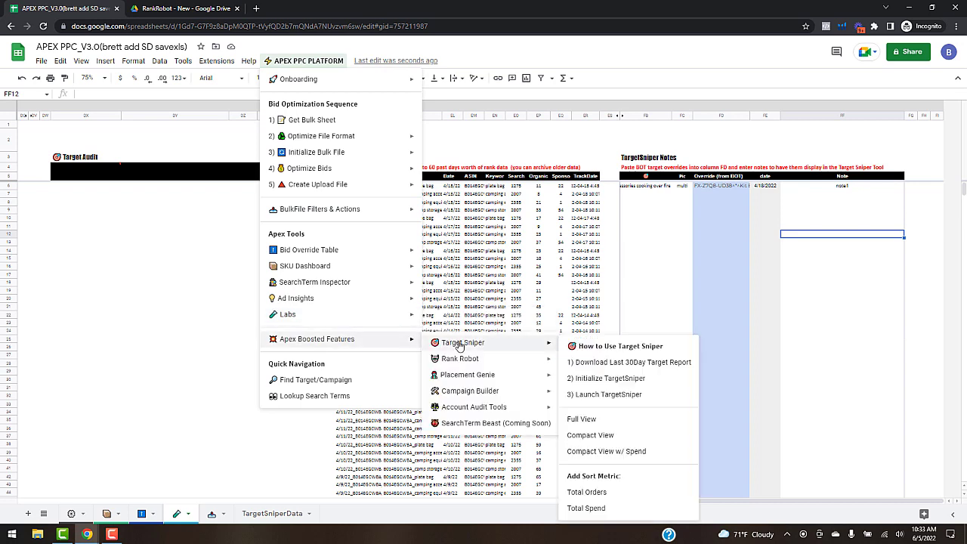
click(616, 394)
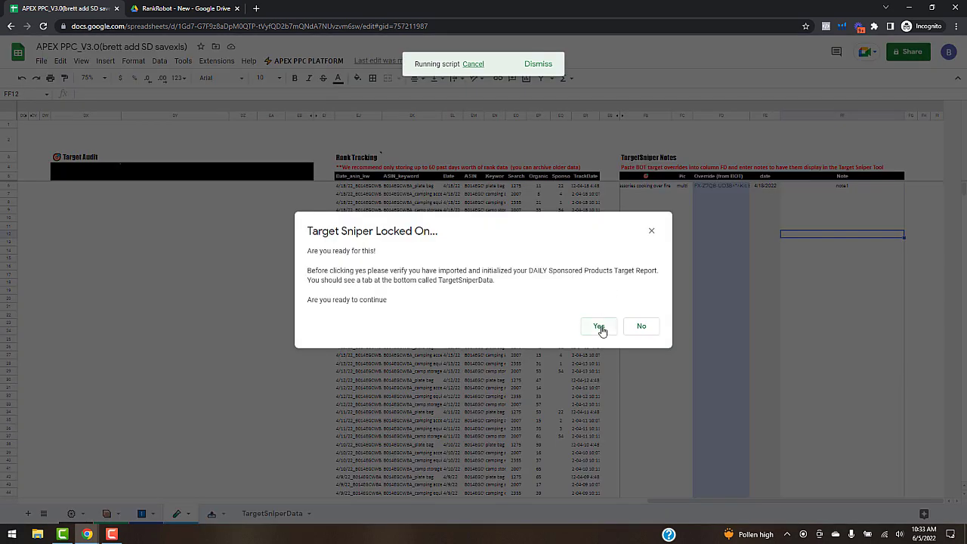
click(601, 329)
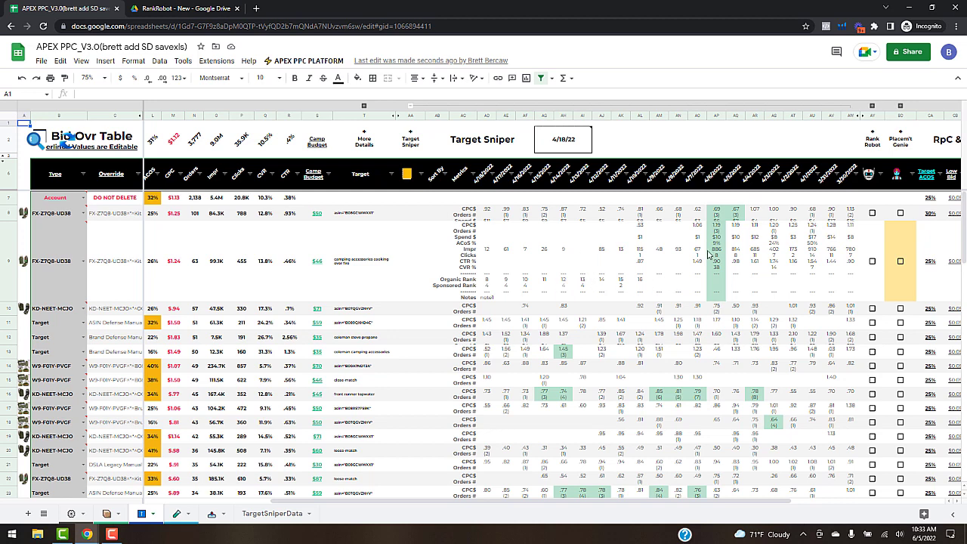
Step: Enable Rank Robot for the "camping accessories cooking over fire" target and expand the Rank Robot columns to examine its values
click(872, 262)
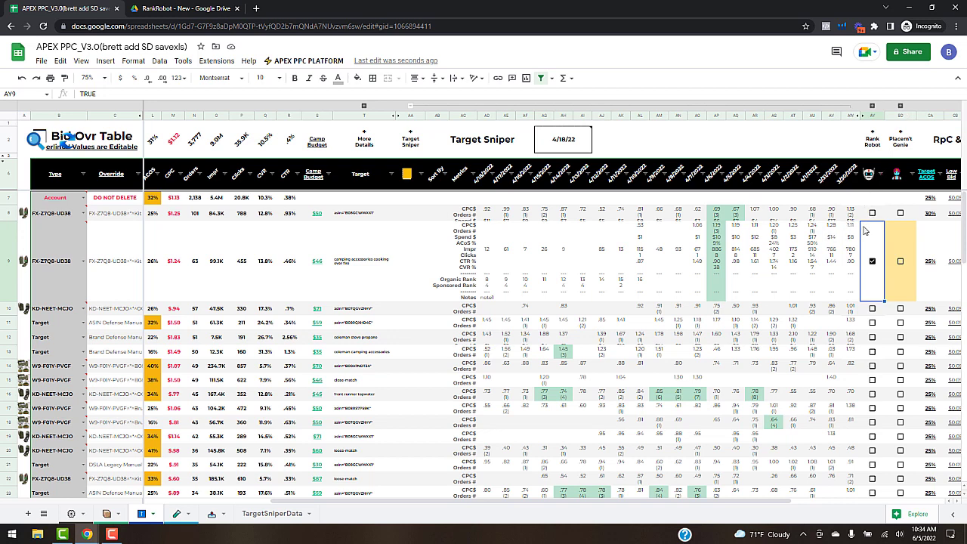
click(872, 108)
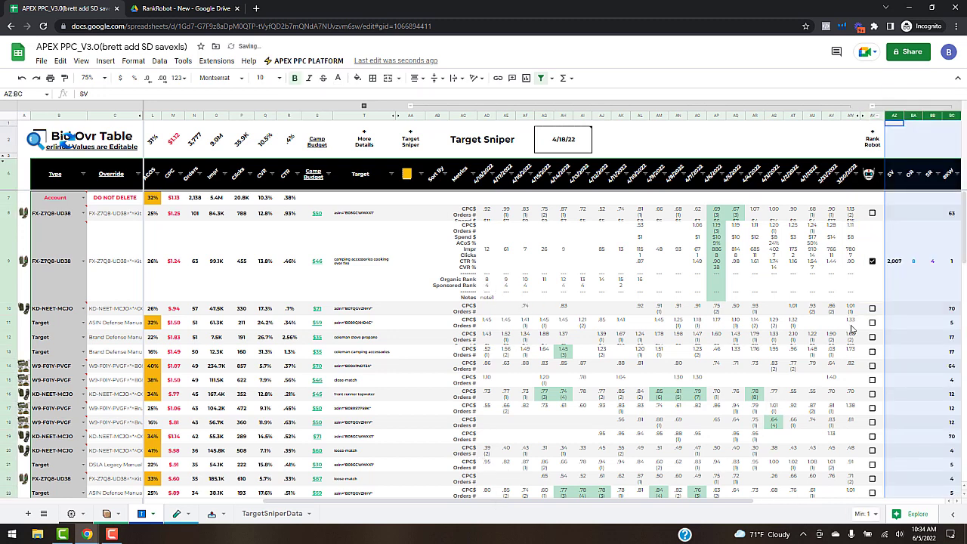
click(904, 335)
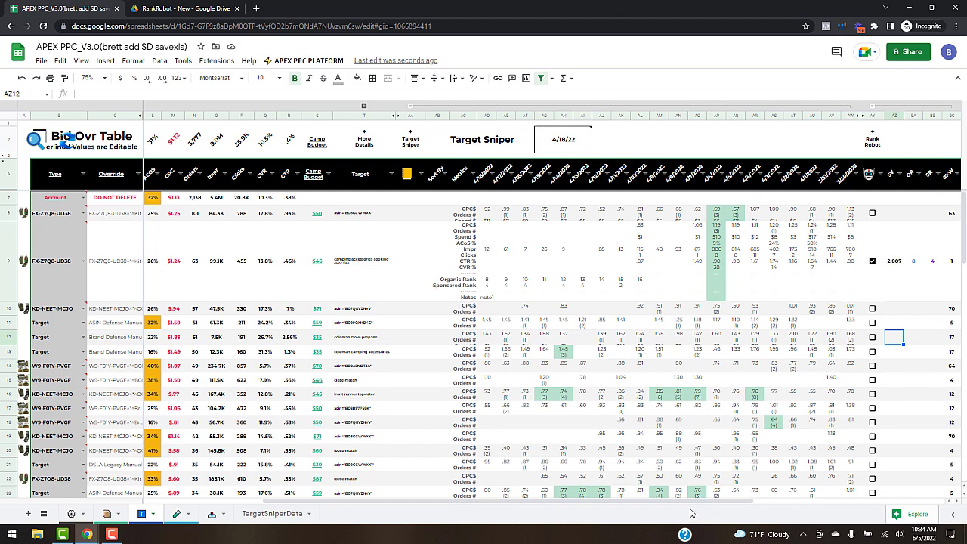
drag(689, 501, 755, 501)
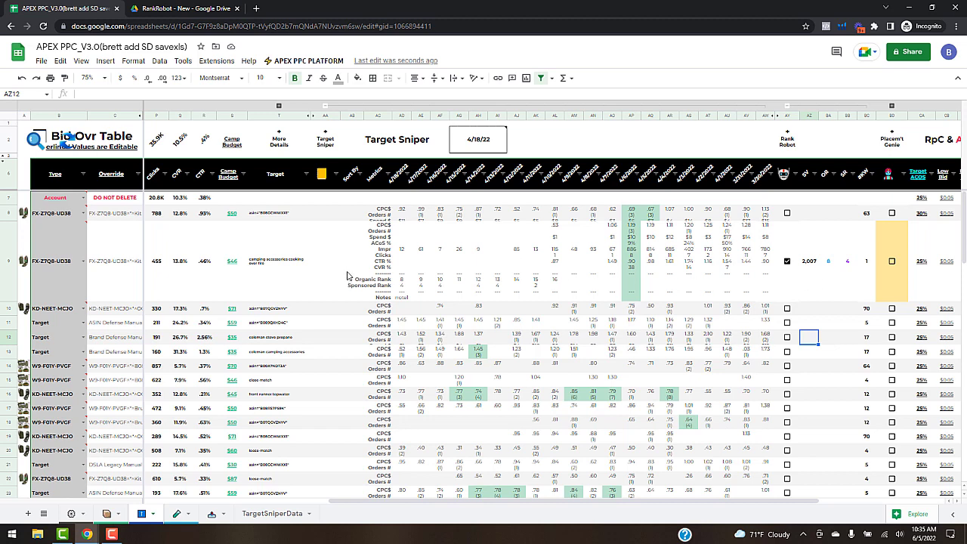
click(322, 263)
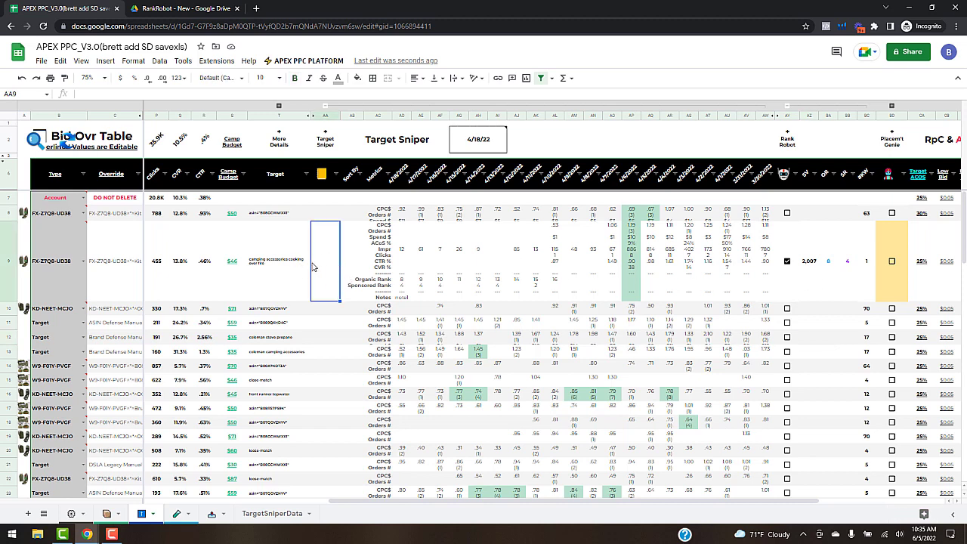
right_click(321, 265)
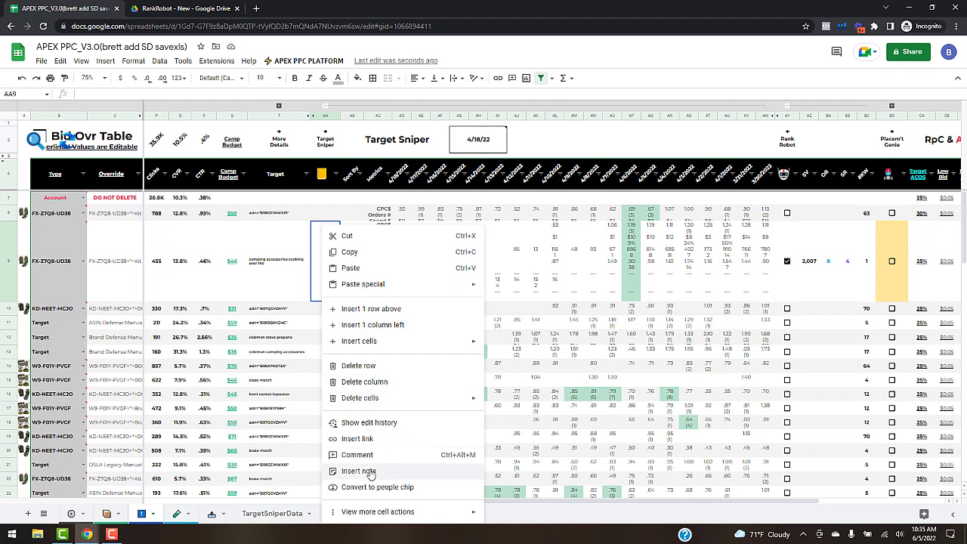
click(361, 471)
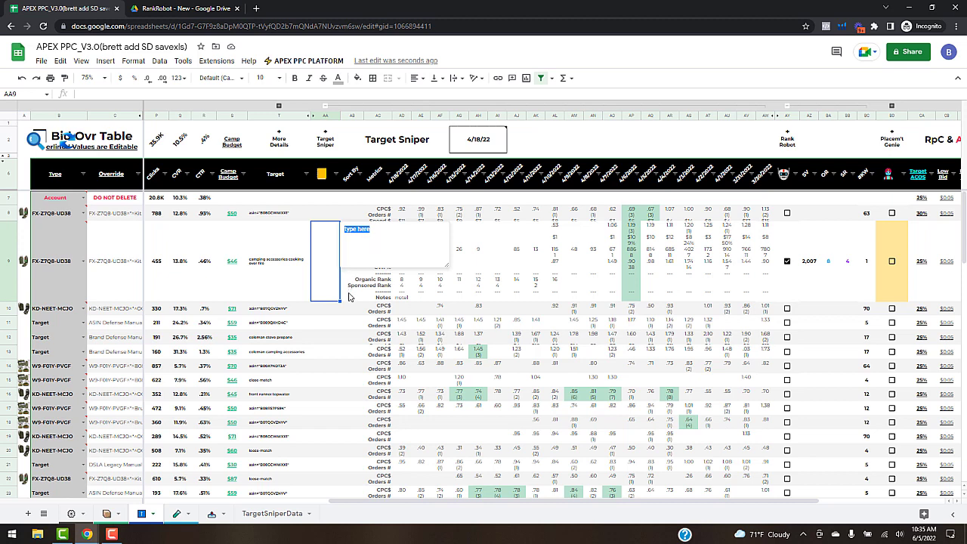
click(344, 241)
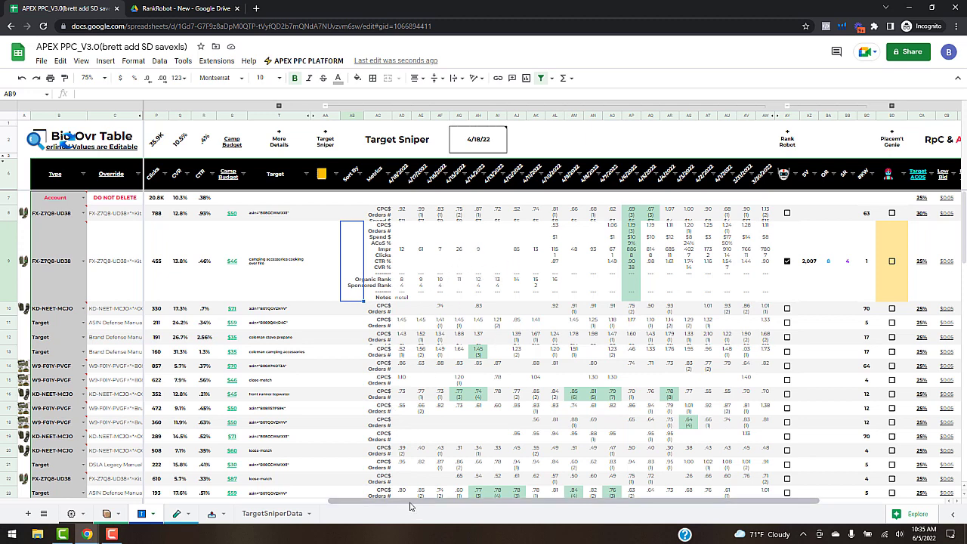
Step: Collapse the Target Sniper columns and examine the New Bid Preview column and the Spend subtotal in the Bid Override Table
drag(412, 500, 249, 501)
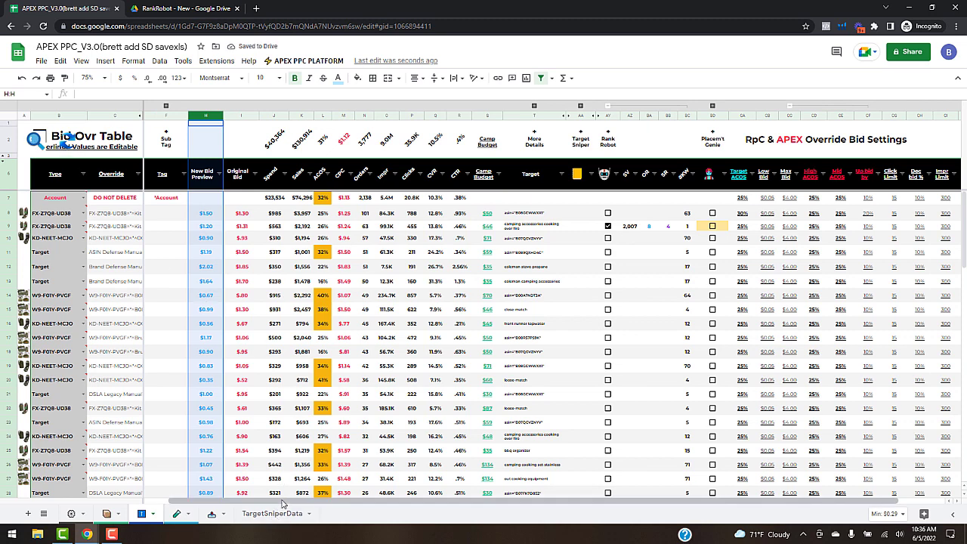
drag(282, 504, 222, 506)
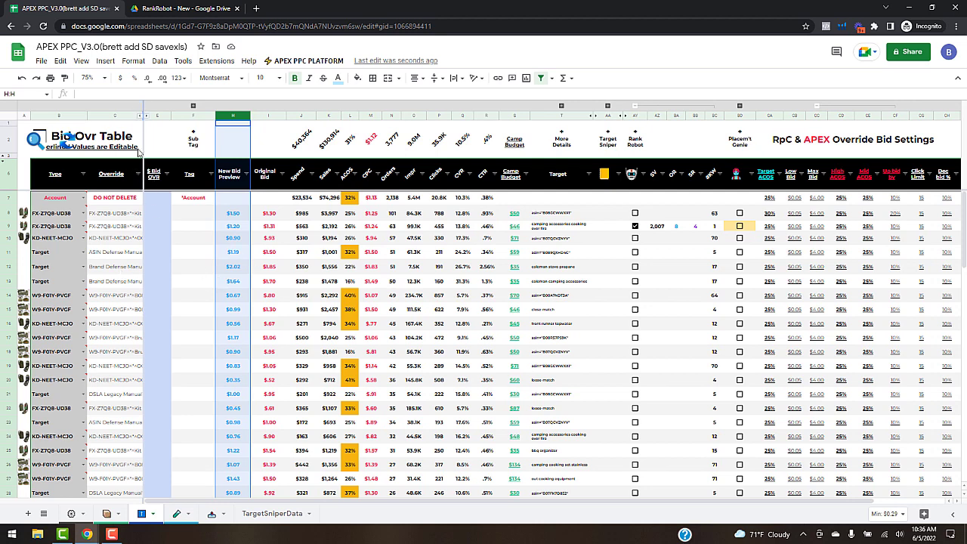
drag(325, 505, 236, 493)
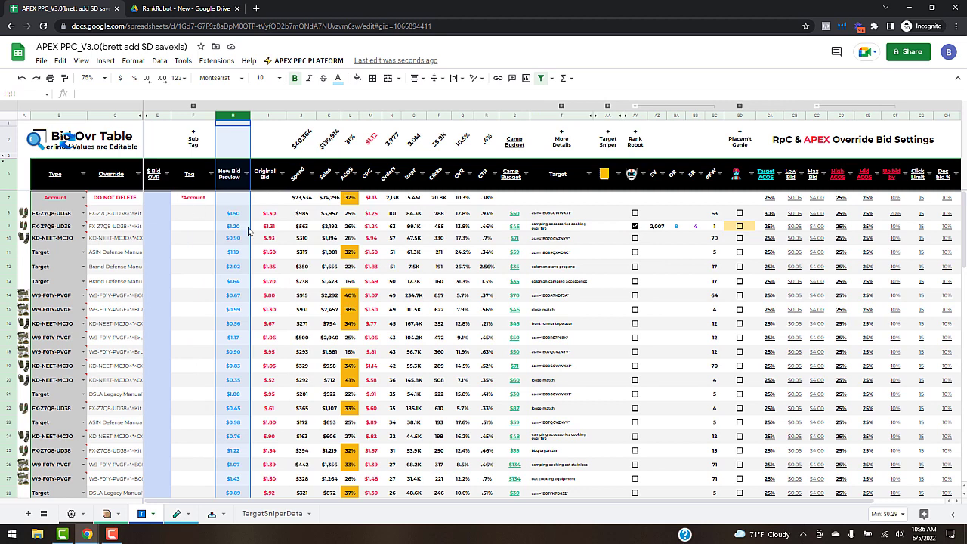
click(114, 515)
click(141, 516)
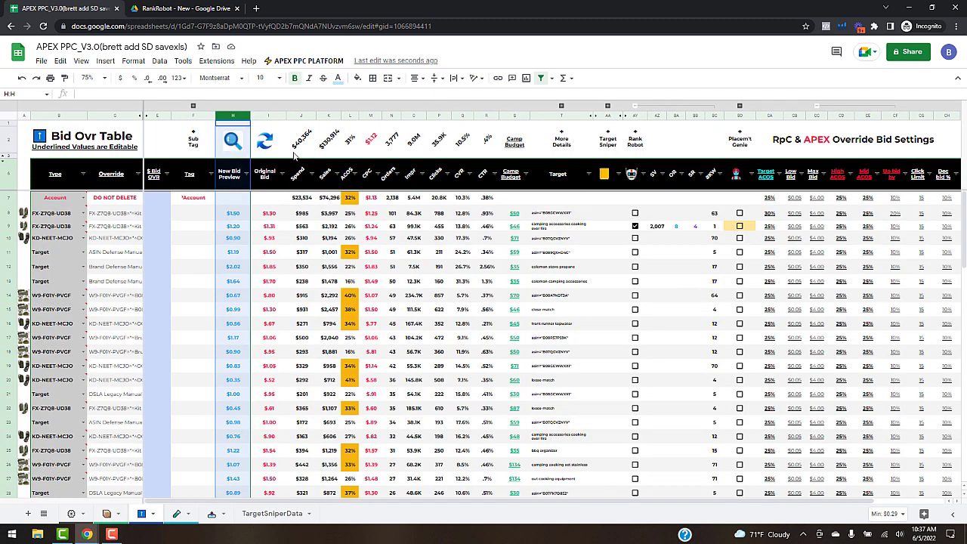
click(299, 152)
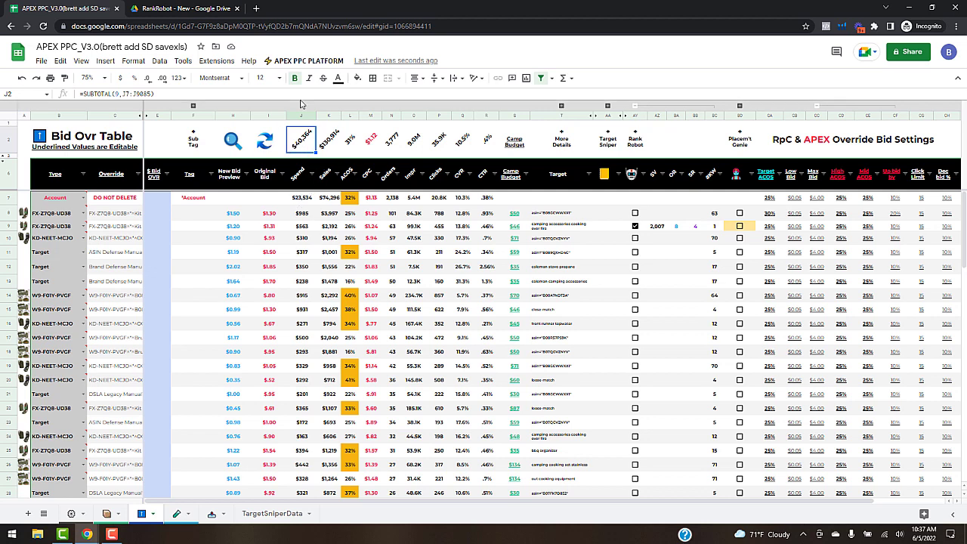
Step: Examine the sync commands available for the Bid Override Table without running one
click(304, 60)
mouse_move(347, 215)
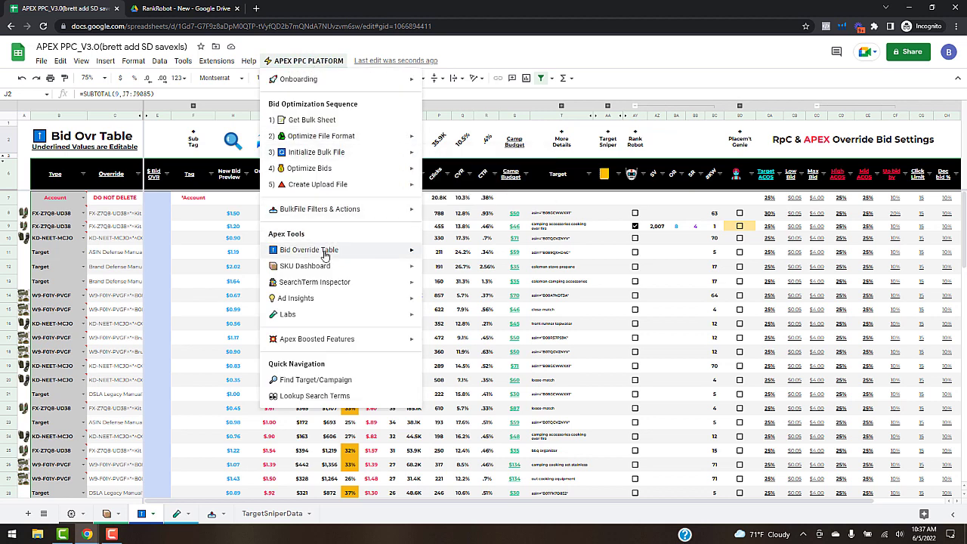
mouse_move(327, 256)
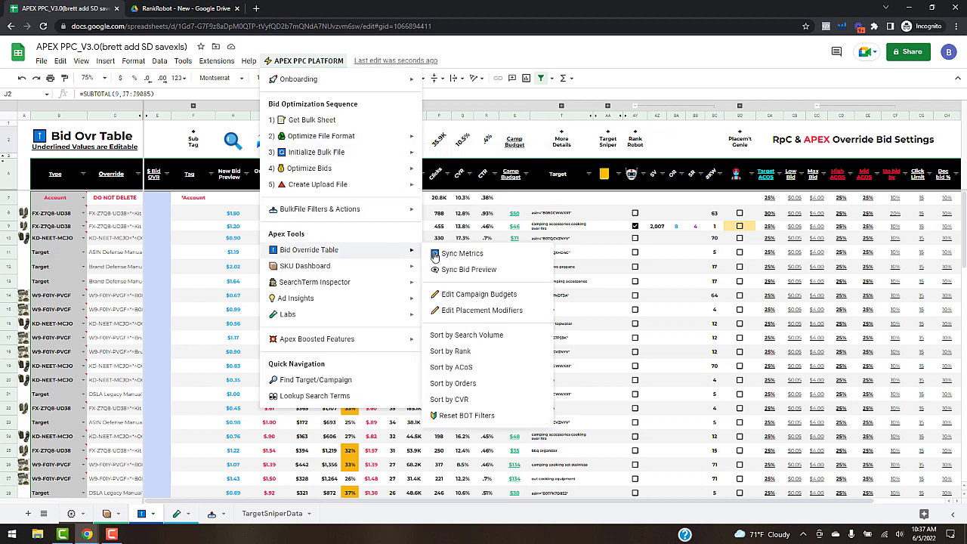
click(476, 141)
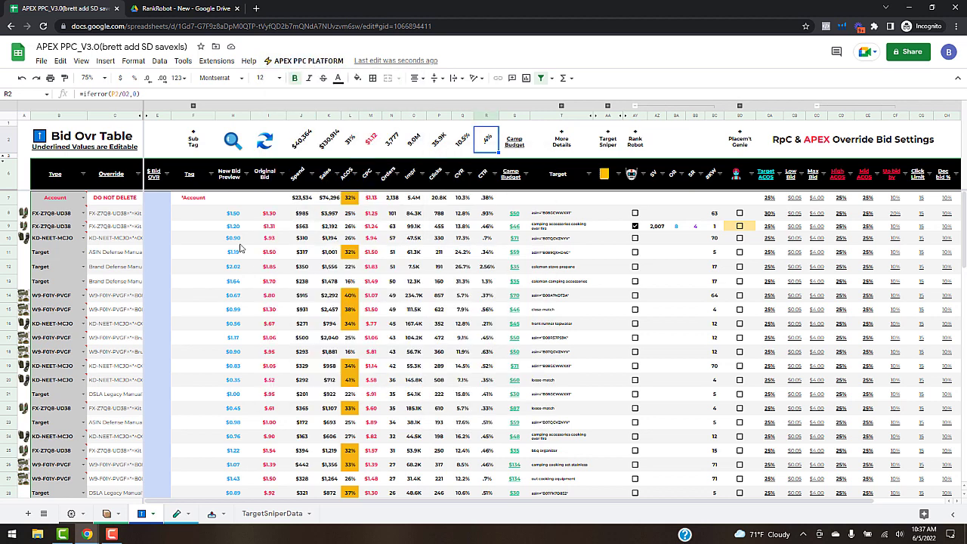
Step: Sync the Bid Override Table and acknowledge the completion message
click(269, 143)
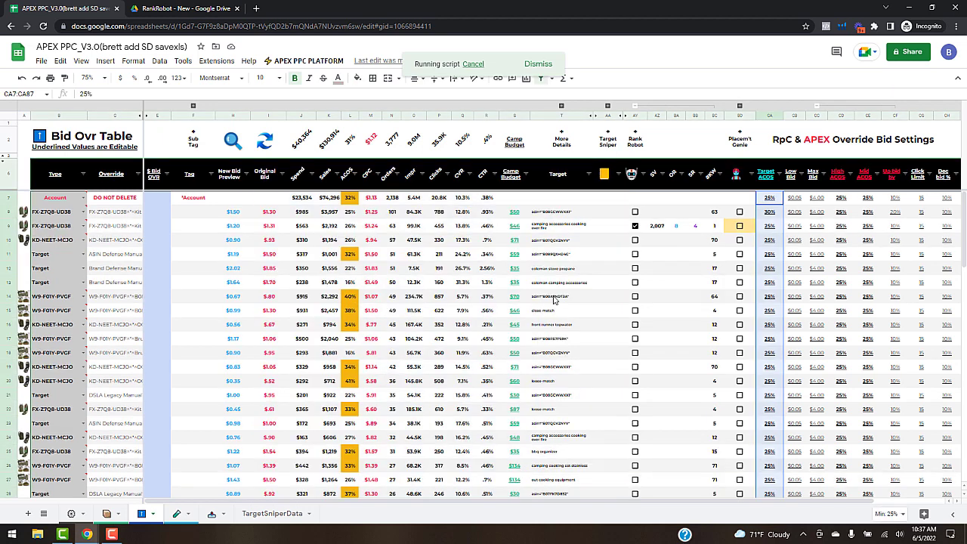
mouse_move(772, 200)
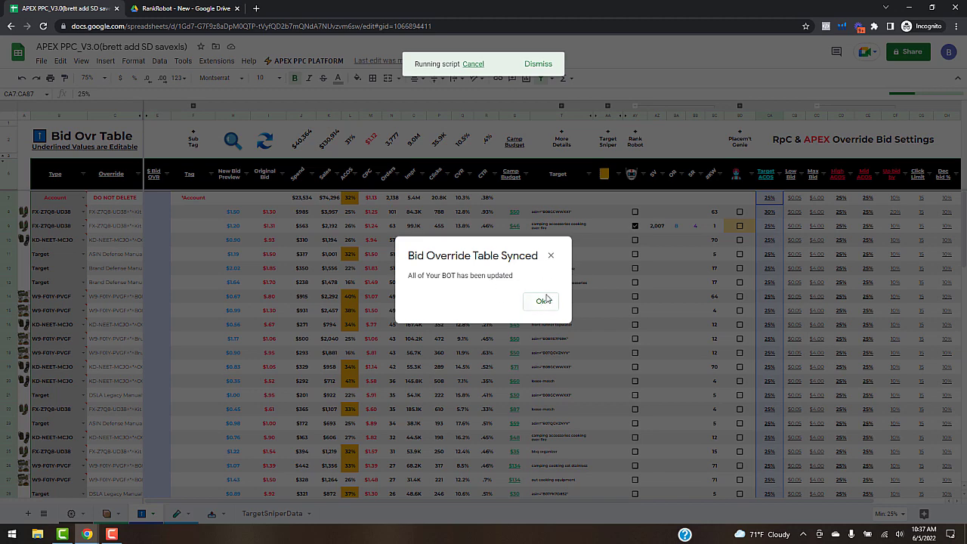
click(545, 301)
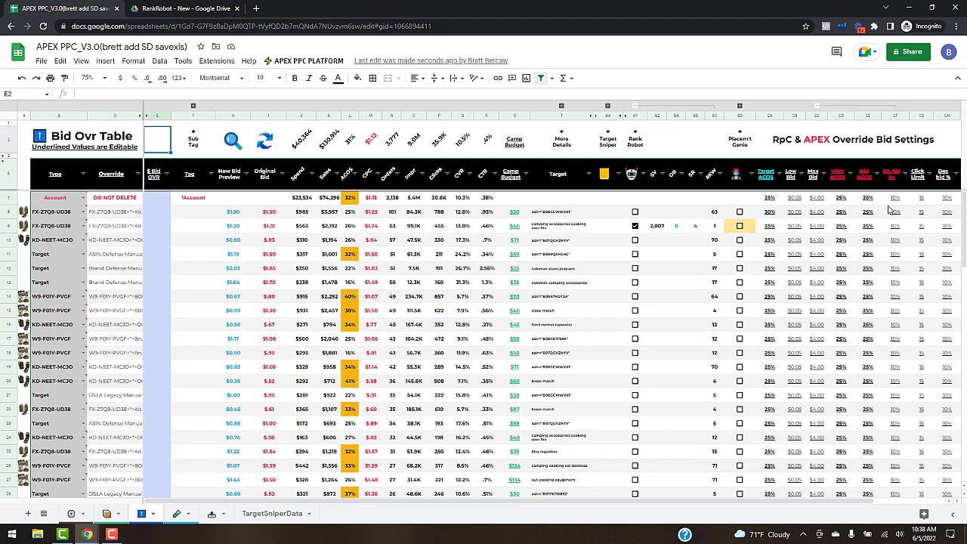
click(159, 201)
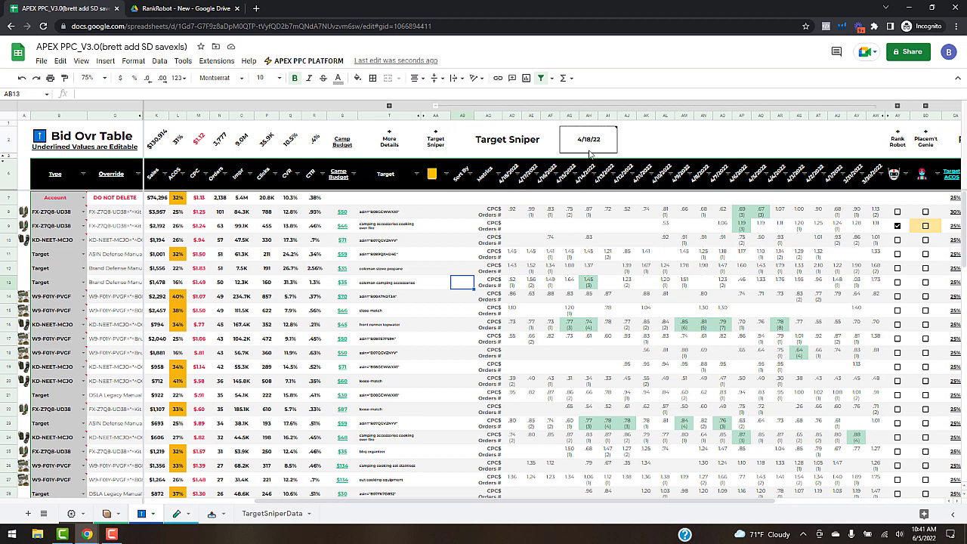
Step: Set the Target Sniper date to 3/30/22 with the cell's date picker
mouse_move(588, 149)
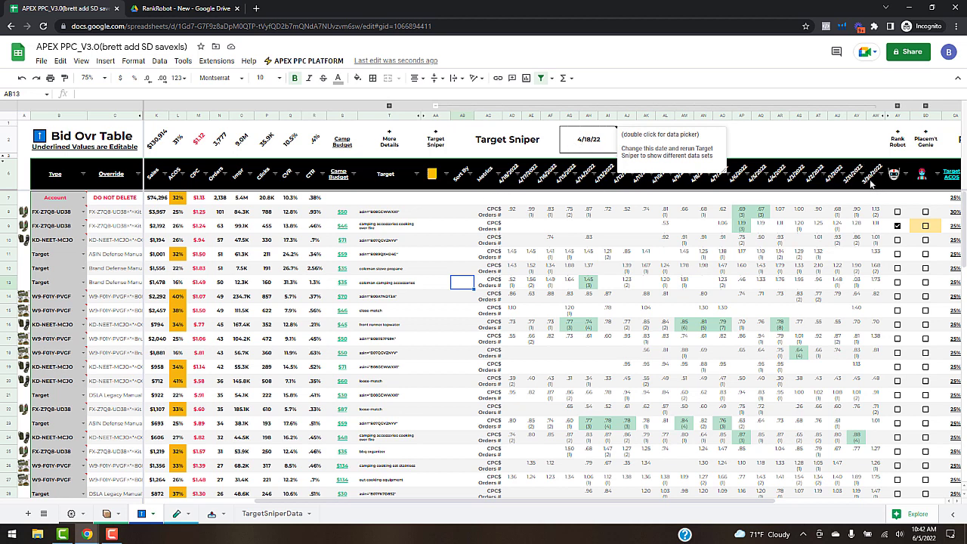
click(601, 147)
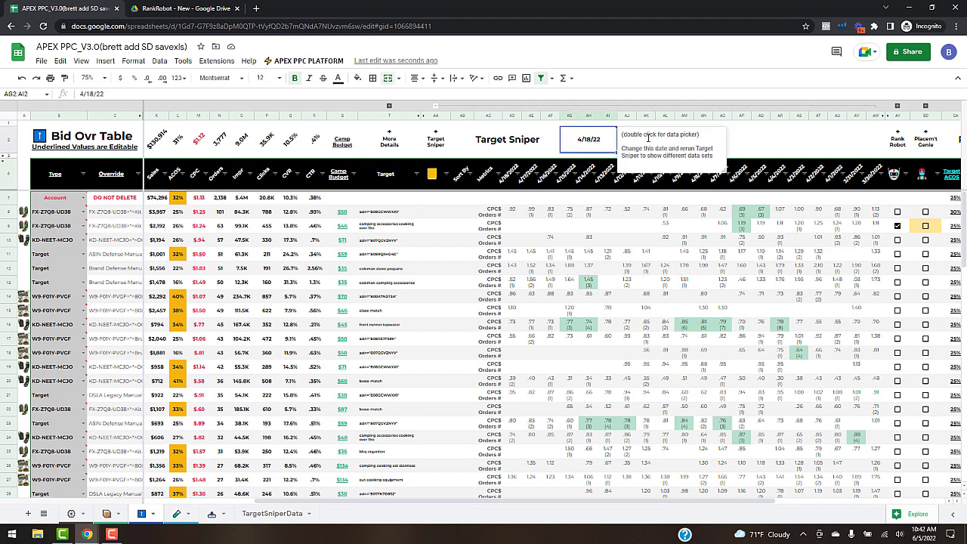
double_click(590, 145)
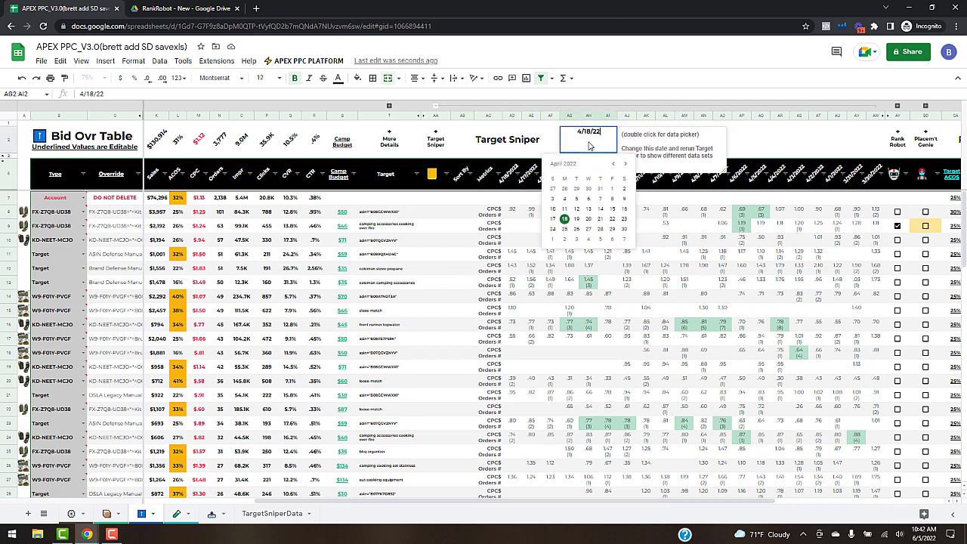
click(589, 189)
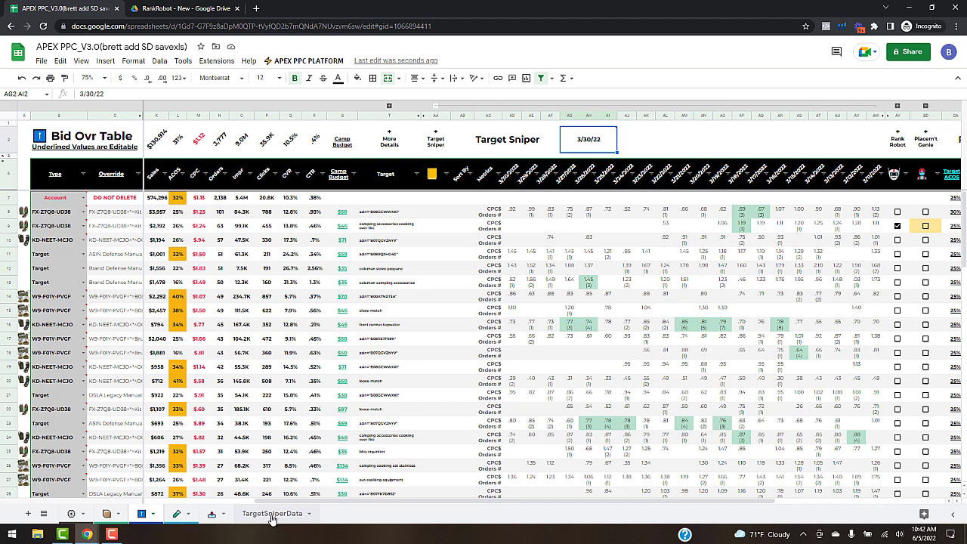
Step: Examine the commands for initializing and launching Target Sniper and those of the SearchTerm Inspector without running any
click(305, 62)
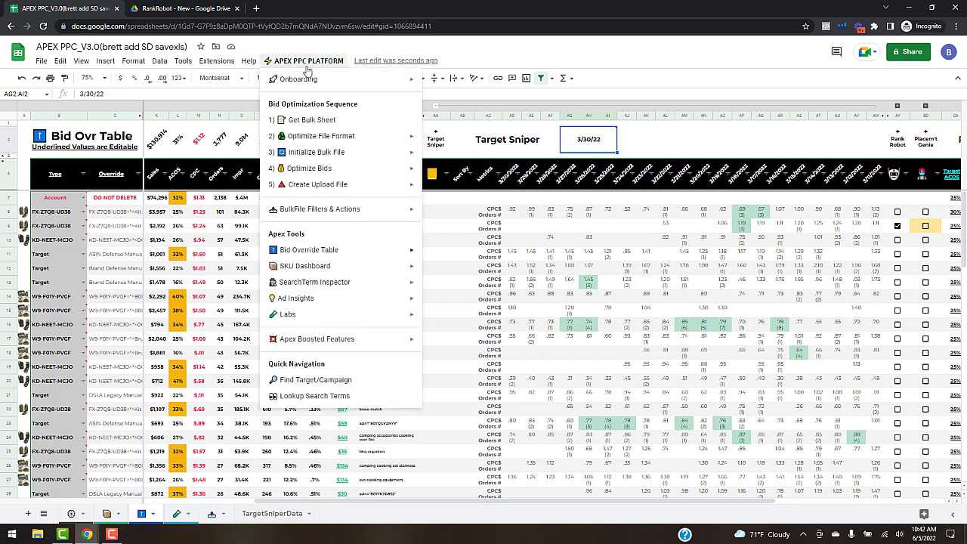
mouse_move(393, 339)
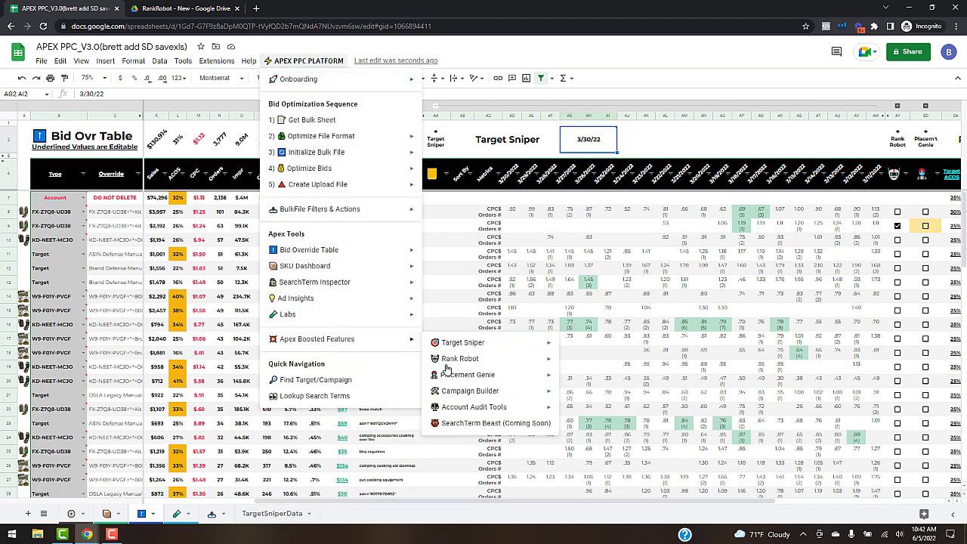
mouse_move(463, 342)
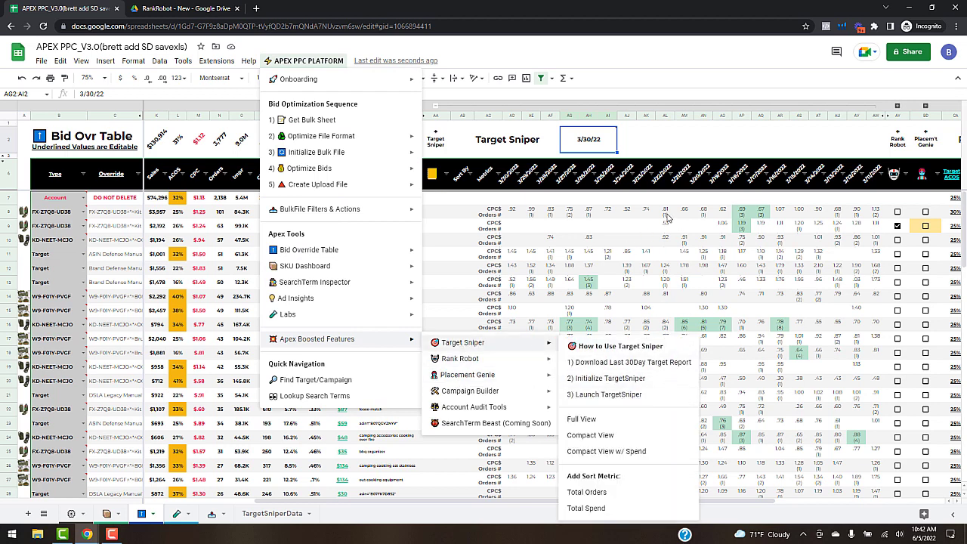
click(705, 137)
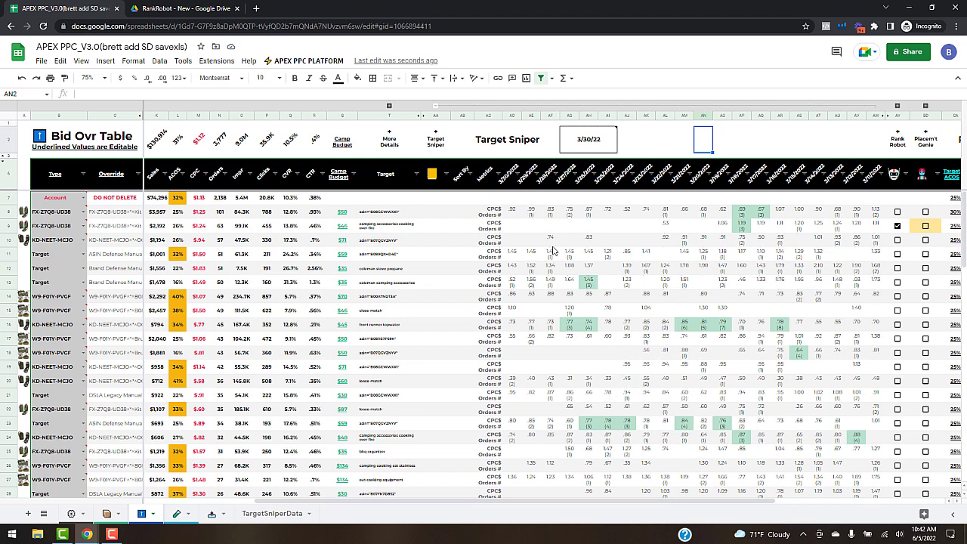
click(322, 63)
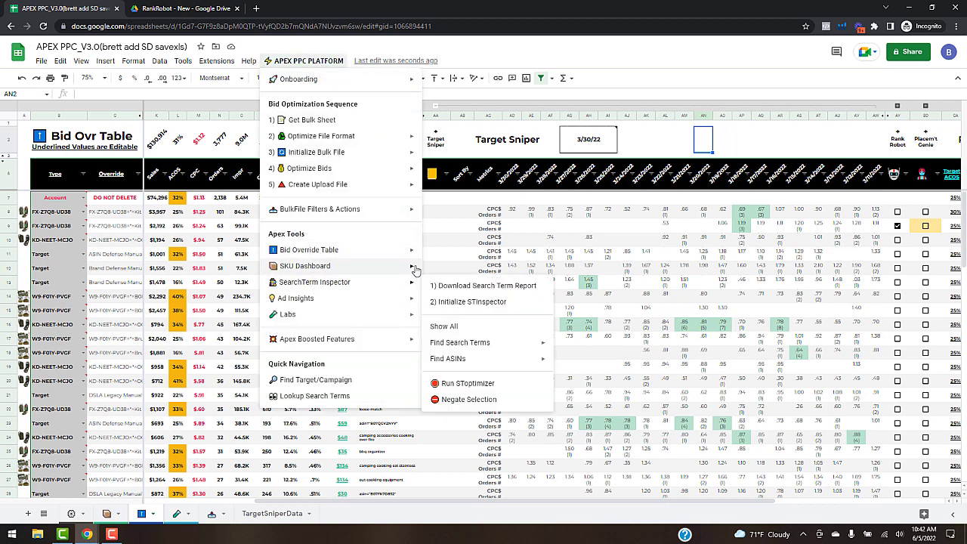
click(612, 231)
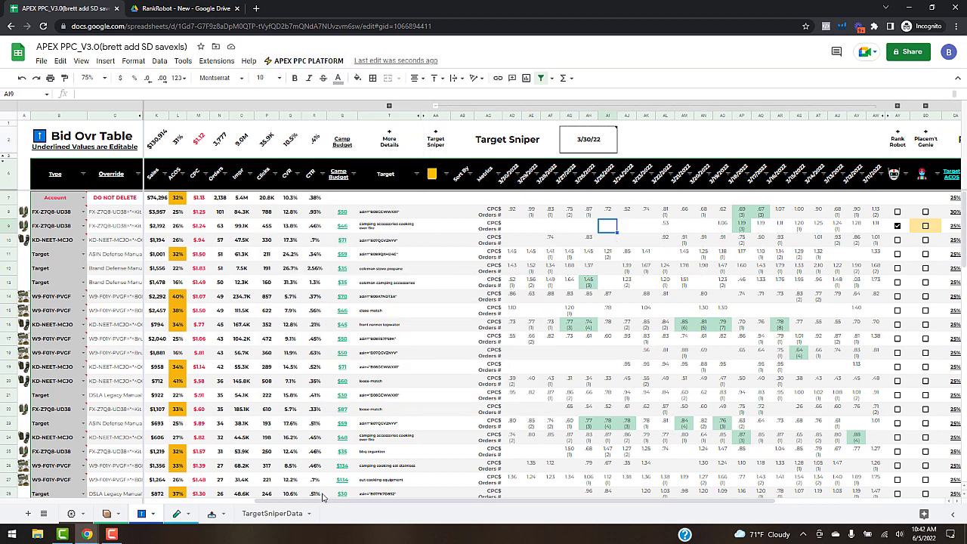